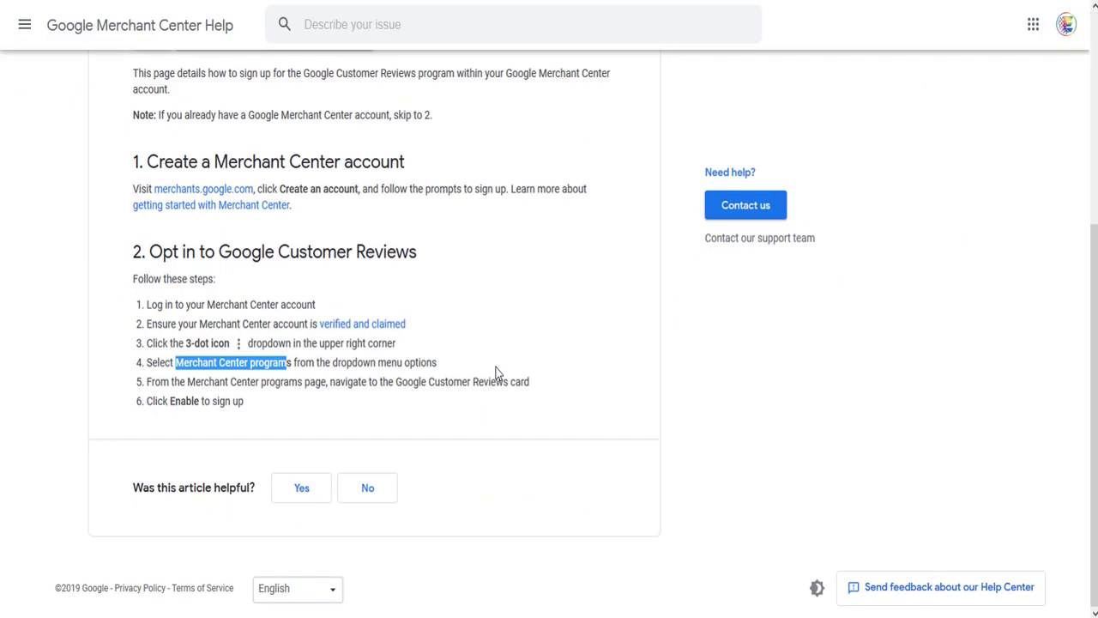
Read the help article's steps for opting in to Google Customer Reviews through Merchant Center programs
{"action": "left_click", "coordinate": [302, 362]}
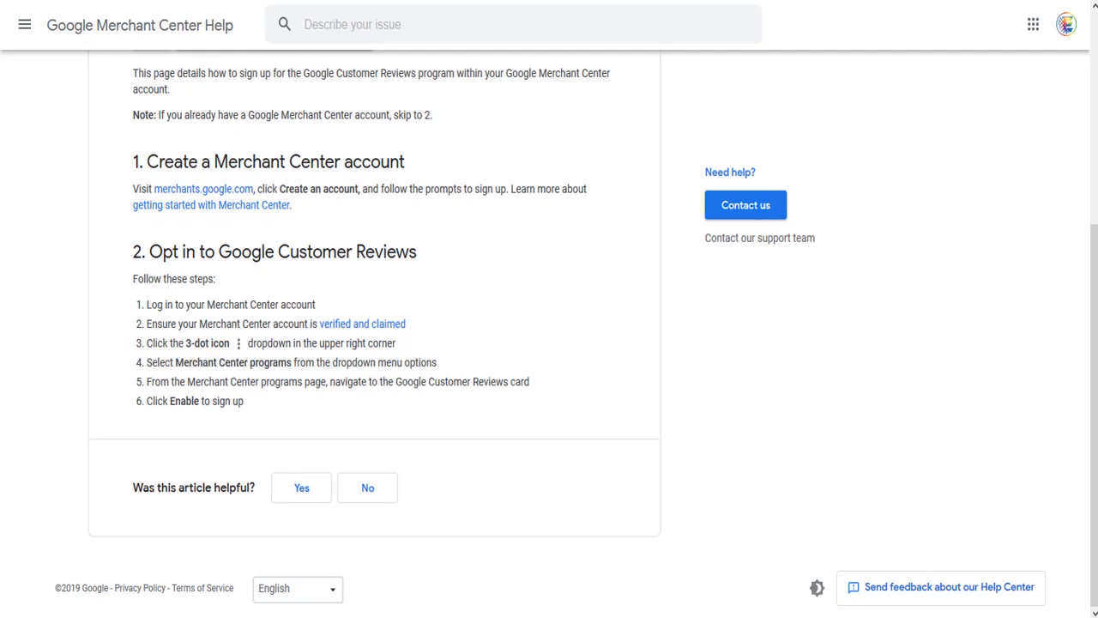
{"action": "left_click_drag", "start_coordinate": [195, 381], "coordinate": [514, 387]}
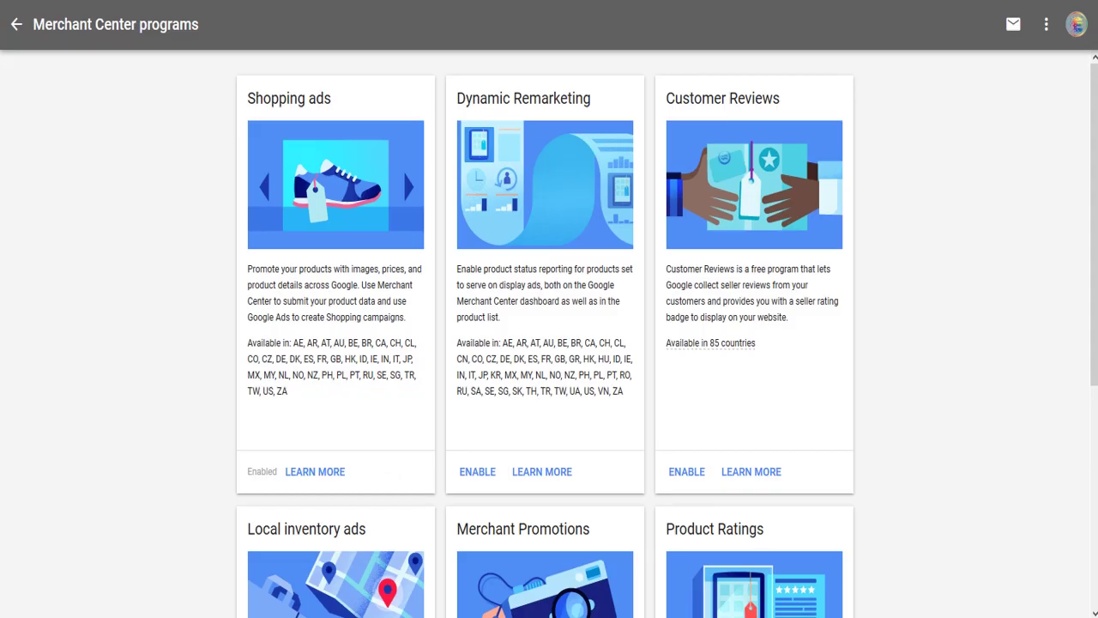
Check the countries where Customer Reviews is available and enable that program on the Merchant Center programs page
{"action": "scroll", "coordinate": [711, 111], "scroll_direction": "down", "scroll_amount": 3}
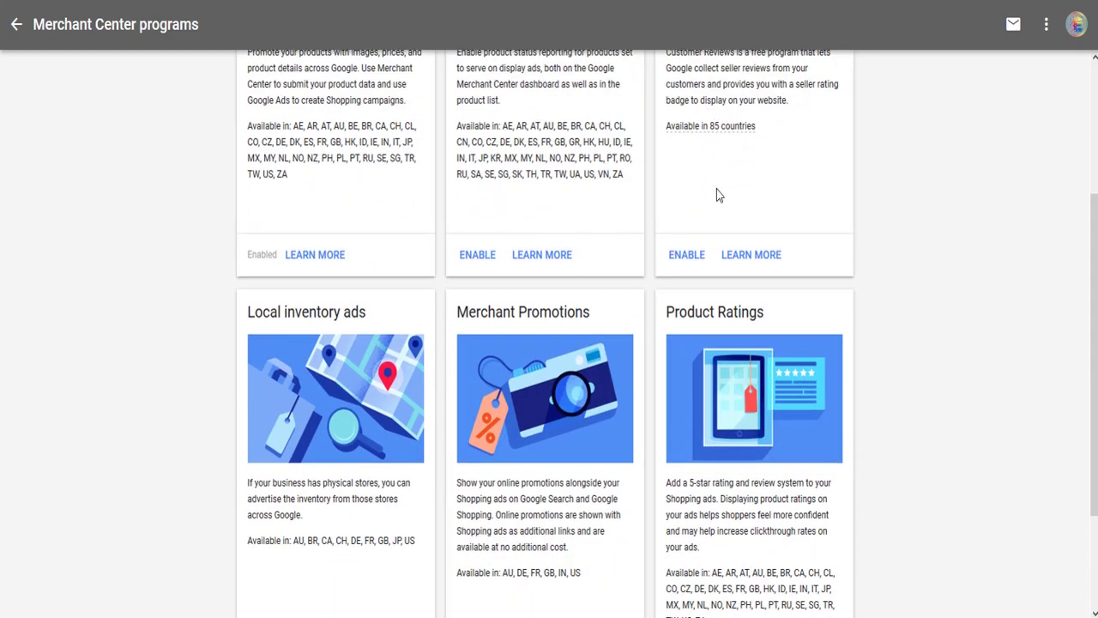
{"action": "scroll", "coordinate": [718, 194], "scroll_direction": "up", "scroll_amount": 3}
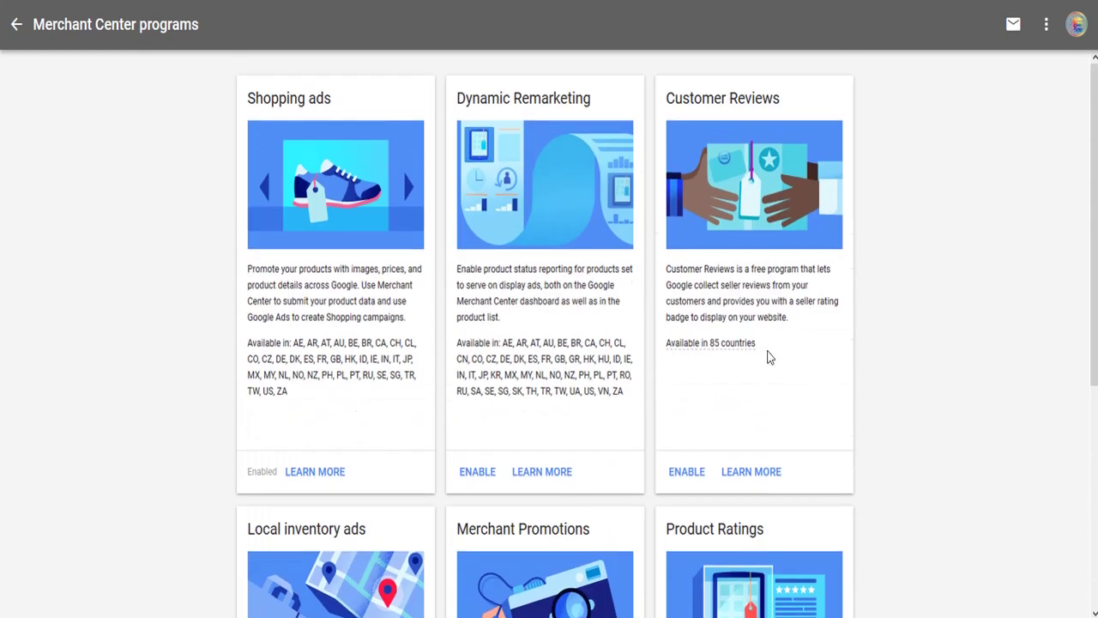
{"action": "mouse_move", "coordinate": [712, 343]}
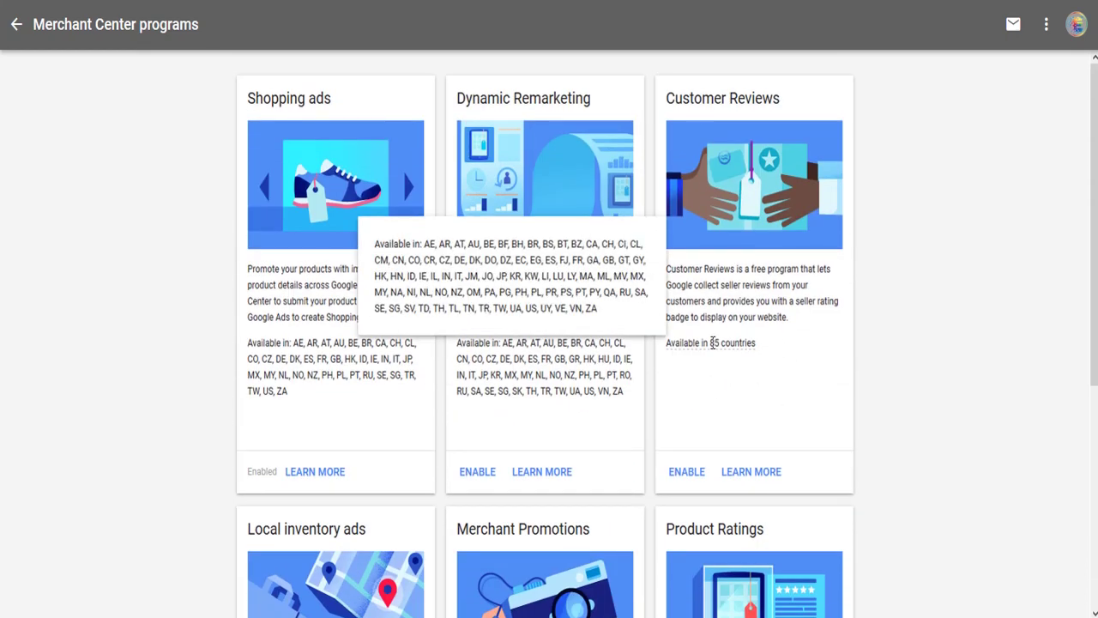
{"action": "scroll", "coordinate": [711, 343], "scroll_direction": "down", "scroll_amount": 4}
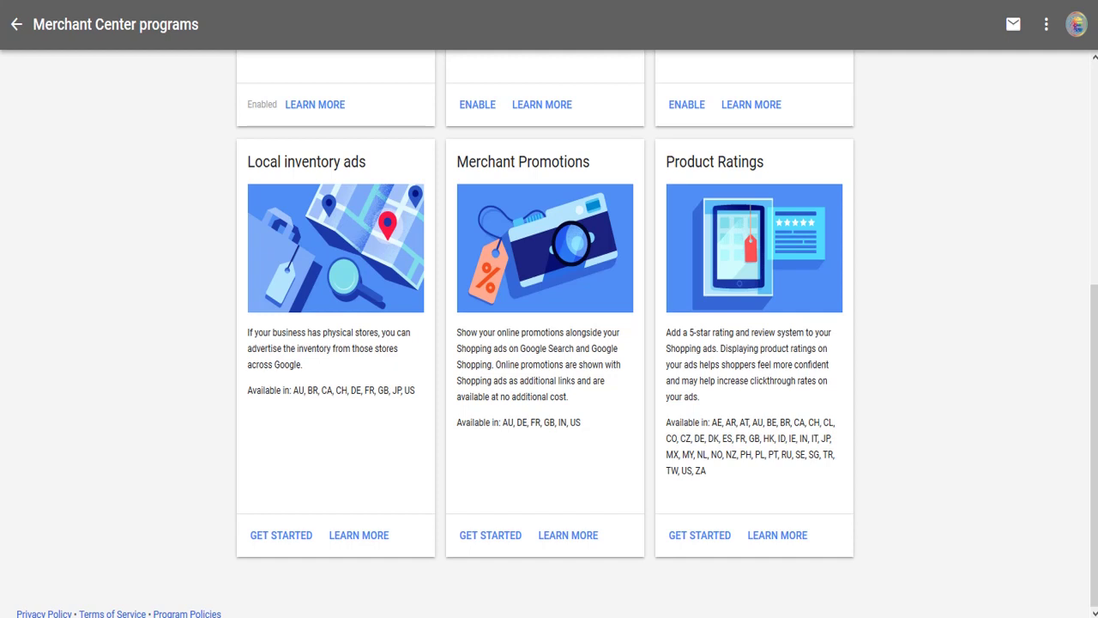
{"action": "scroll", "coordinate": [665, 249], "scroll_direction": "up", "scroll_amount": 4}
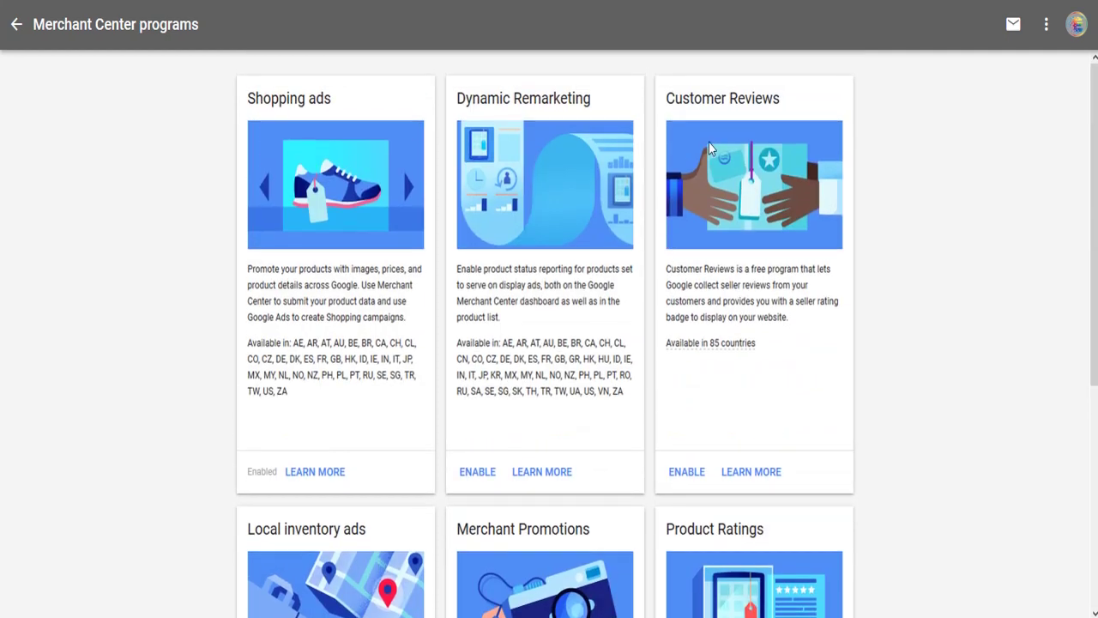
{"action": "left_click", "coordinate": [687, 471]}
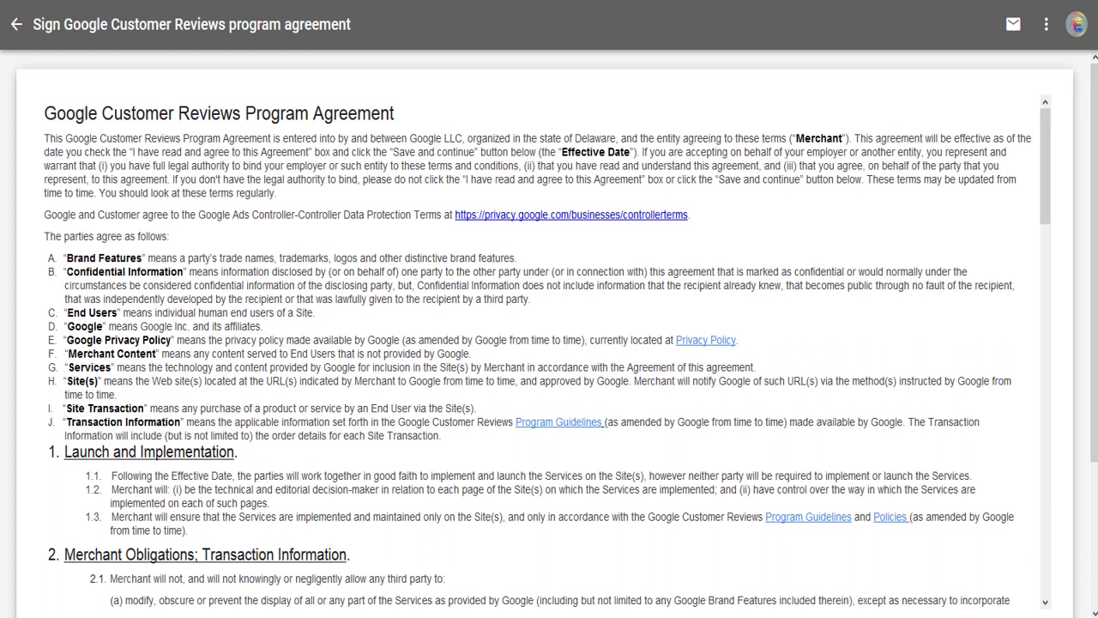
Read through the Google Customer Reviews Program Agreement and accept it to continue to the program setup
{"action": "scroll", "coordinate": [283, 351], "scroll_direction": "down", "scroll_amount": 2}
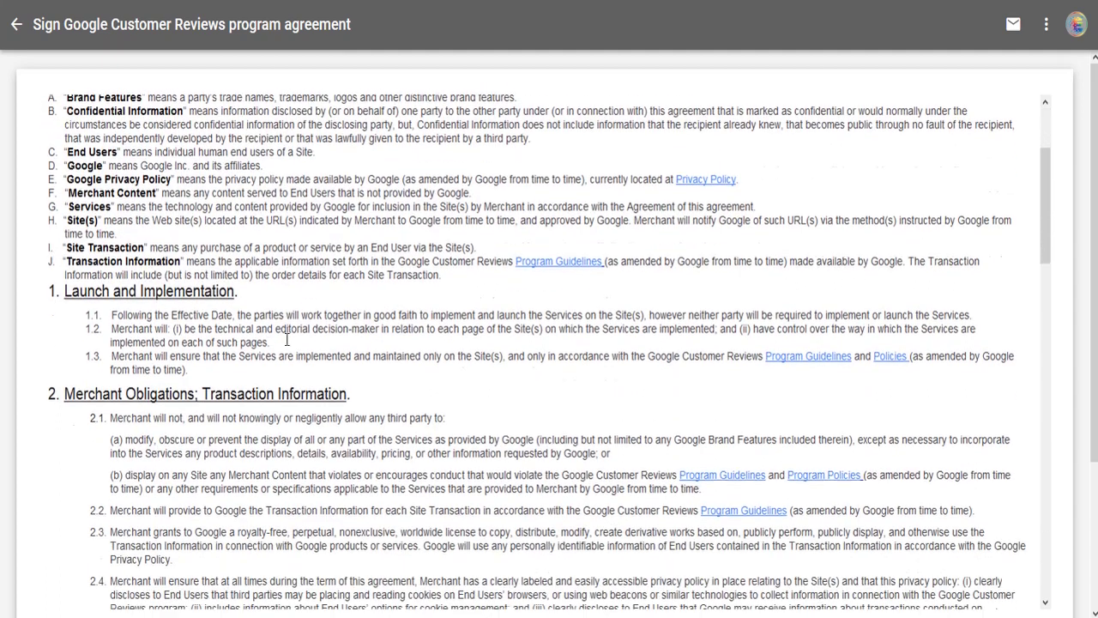
{"action": "left_click_drag", "start_coordinate": [69, 391], "coordinate": [359, 392]}
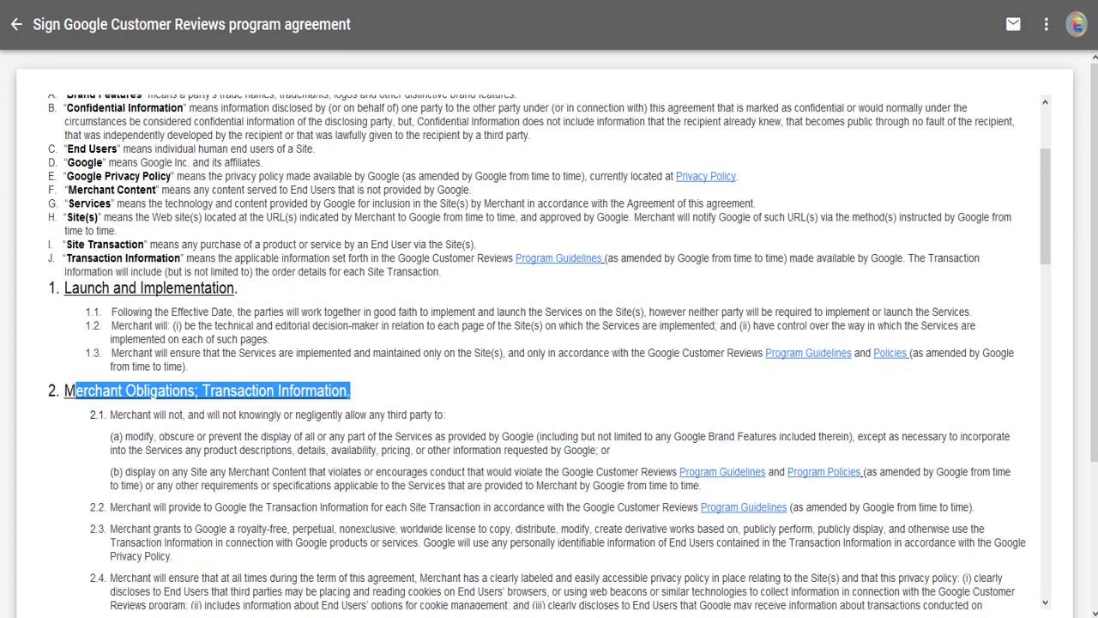
{"action": "scroll", "coordinate": [142, 238], "scroll_direction": "up", "scroll_amount": 2}
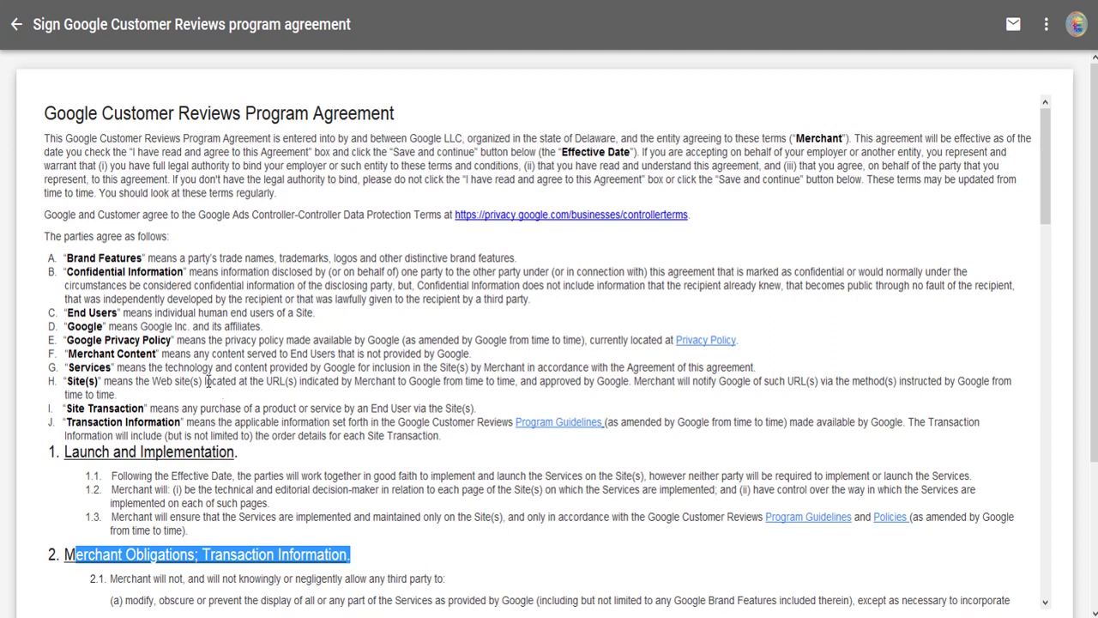
{"action": "left_click_drag", "start_coordinate": [206, 381], "coordinate": [117, 395]}
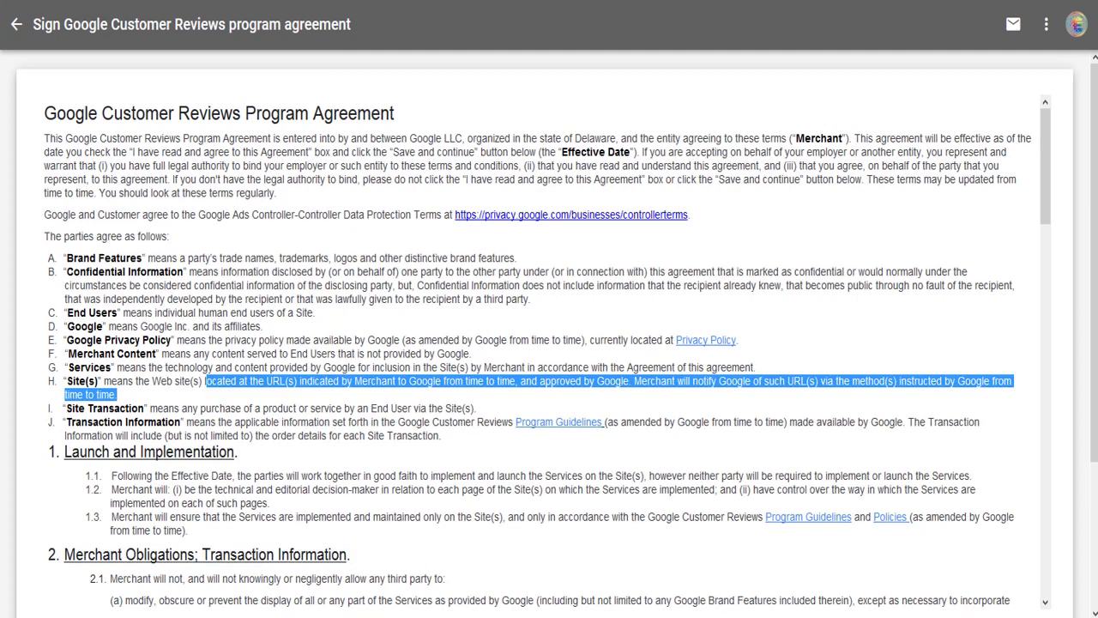
{"action": "scroll", "coordinate": [394, 355], "scroll_direction": "down", "scroll_amount": 6}
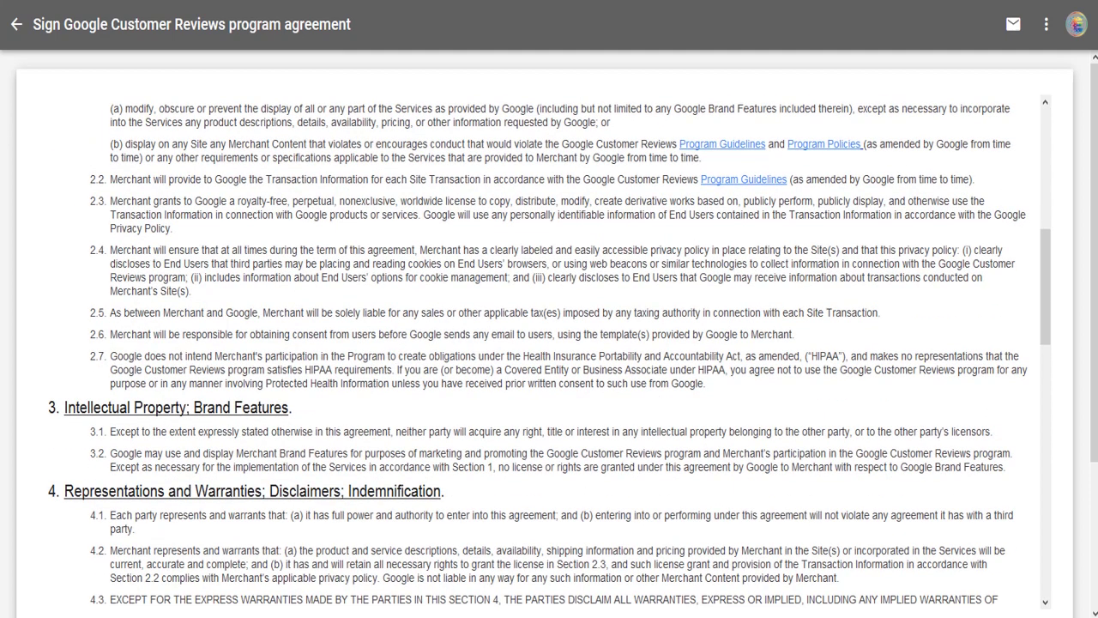
{"action": "scroll", "coordinate": [395, 343], "scroll_direction": "down", "scroll_amount": 15}
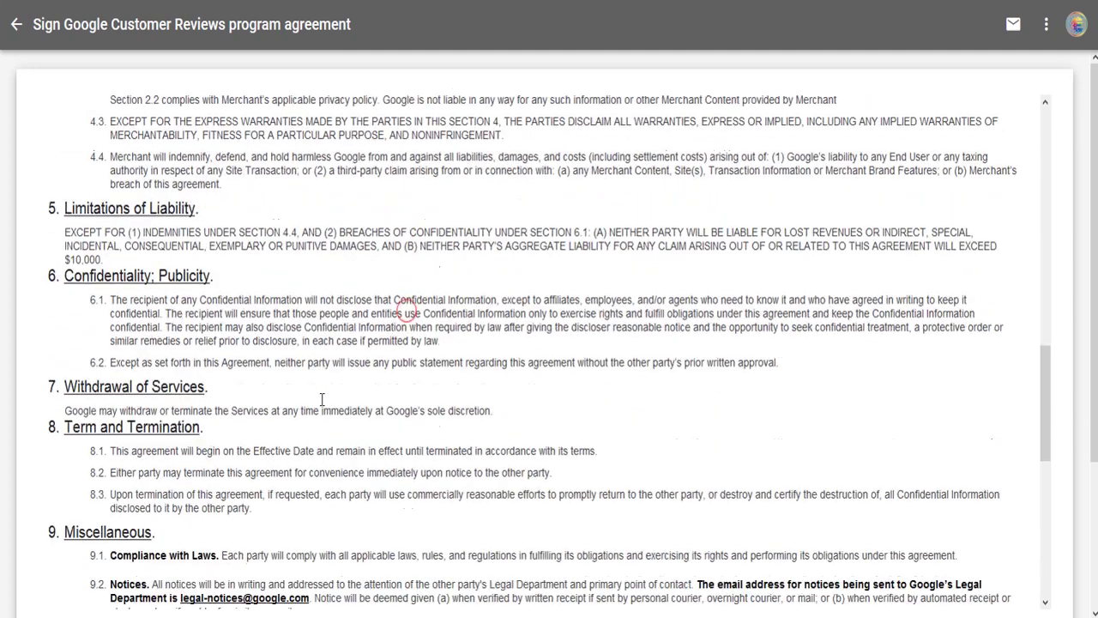
{"action": "scroll", "coordinate": [321, 400], "scroll_direction": "down", "scroll_amount": 2}
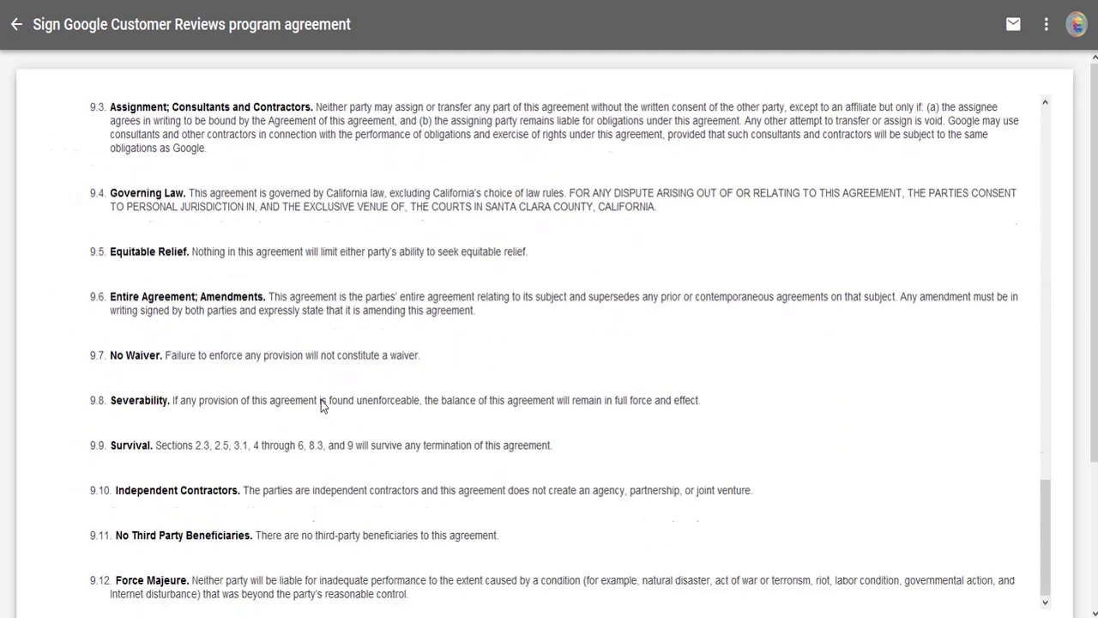
{"action": "scroll", "coordinate": [888, 398], "scroll_direction": "down", "scroll_amount": 2}
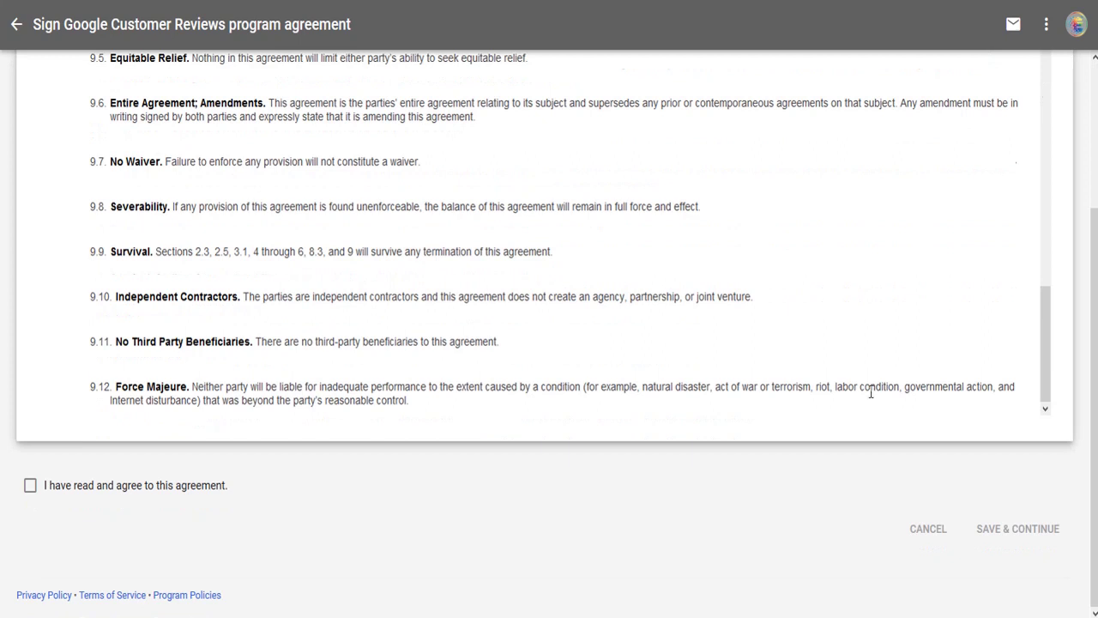
{"action": "left_click", "coordinate": [32, 486]}
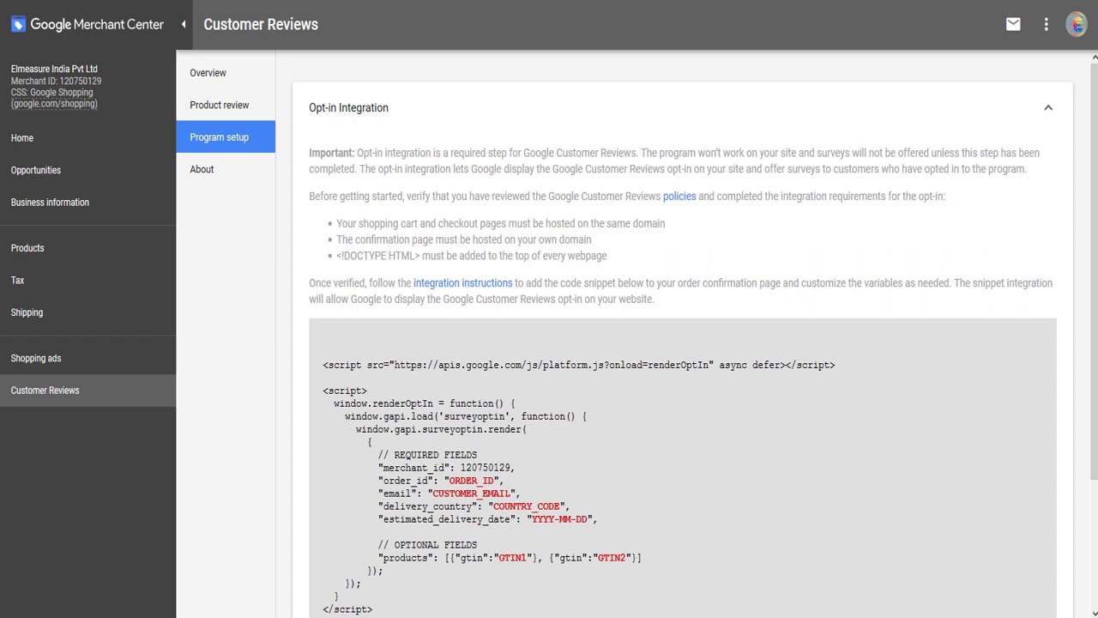
Examine the Opt-in Integration notice, the hosting and DOCTYPE requirements, and the survey opt-in code snippet
{"action": "left_click_drag", "start_coordinate": [357, 152], "coordinate": [1047, 177]}
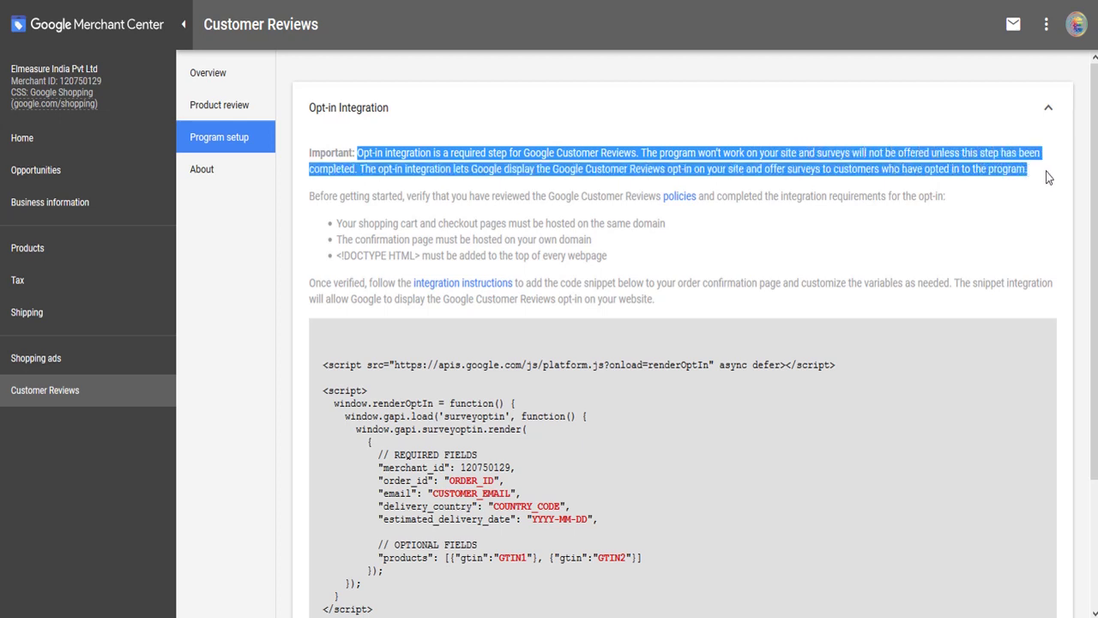
{"action": "left_click", "coordinate": [1047, 177]}
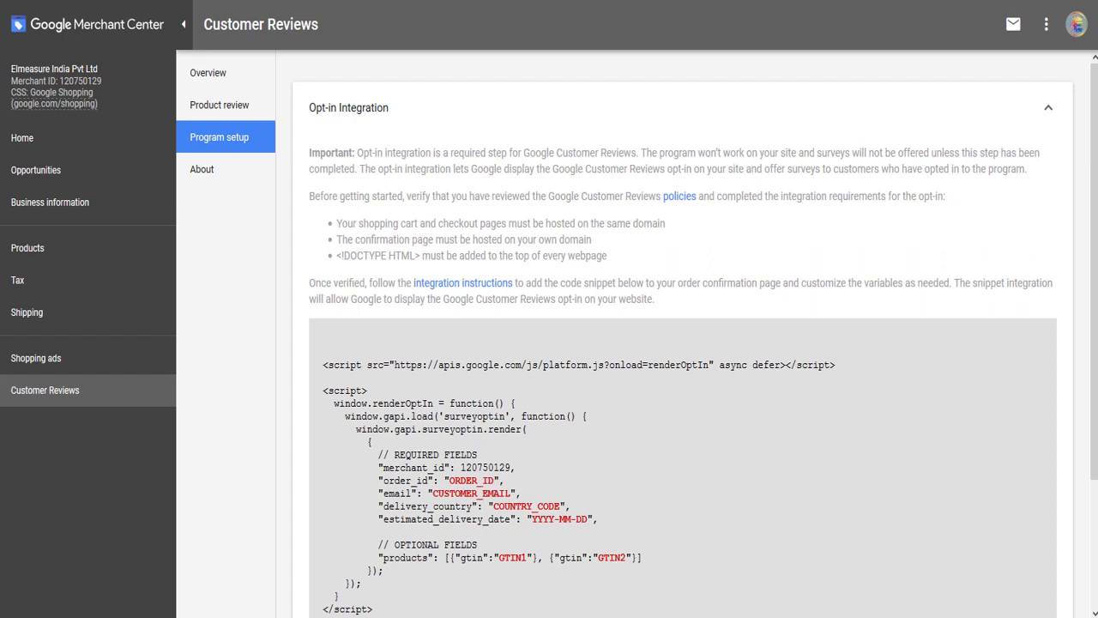
{"action": "left_click_drag", "start_coordinate": [309, 196], "coordinate": [953, 208]}
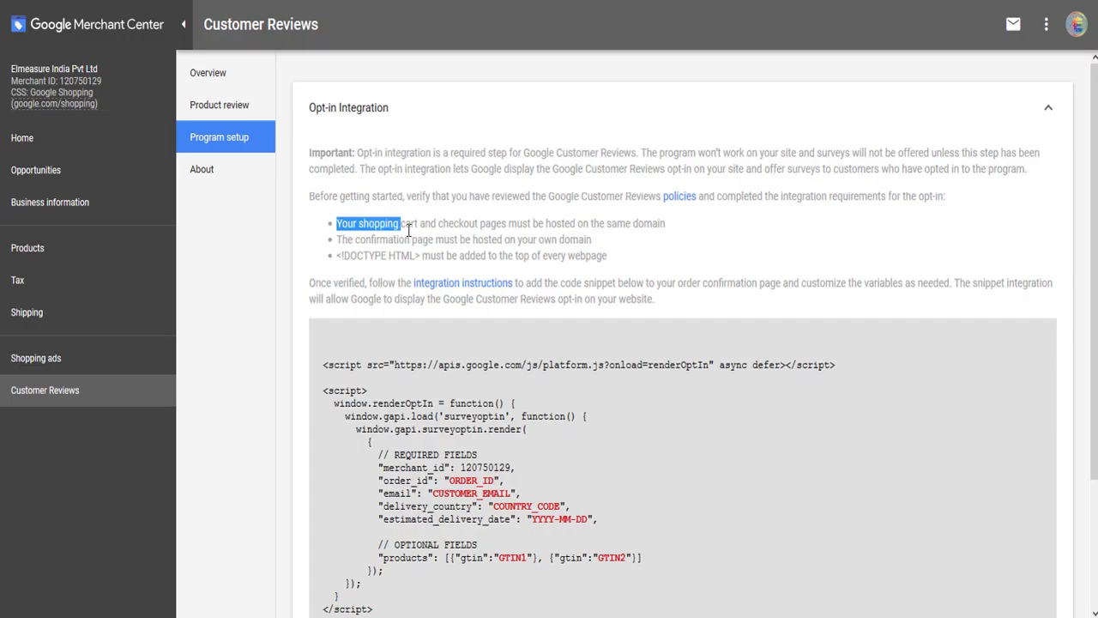
{"action": "left_click_drag", "start_coordinate": [373, 225], "coordinate": [675, 229]}
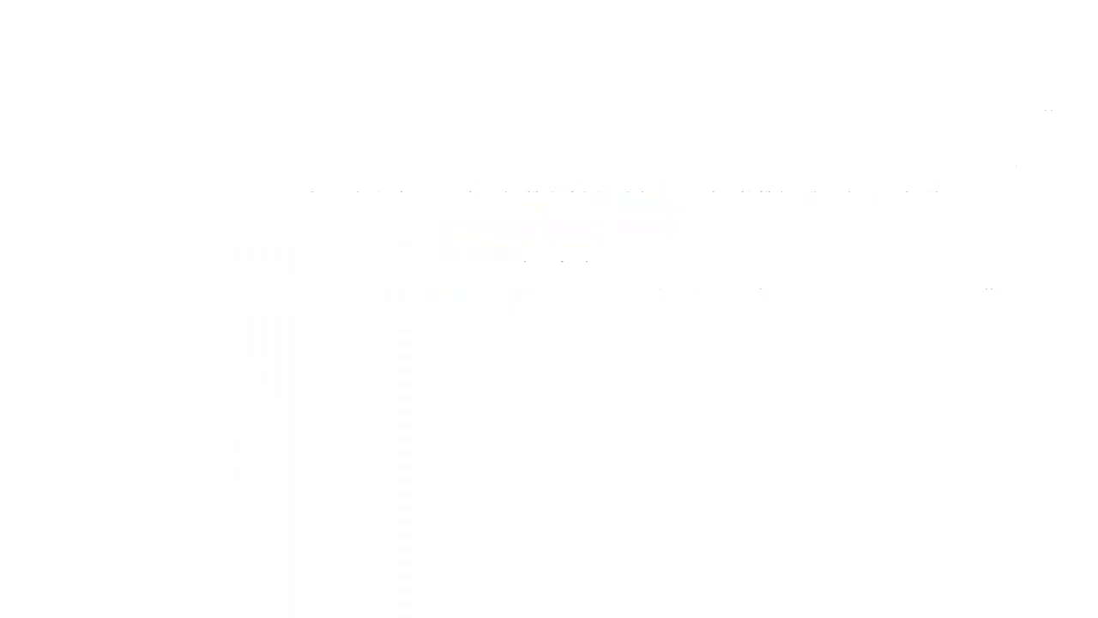
{"action": "left_click_drag", "start_coordinate": [337, 239], "coordinate": [619, 241]}
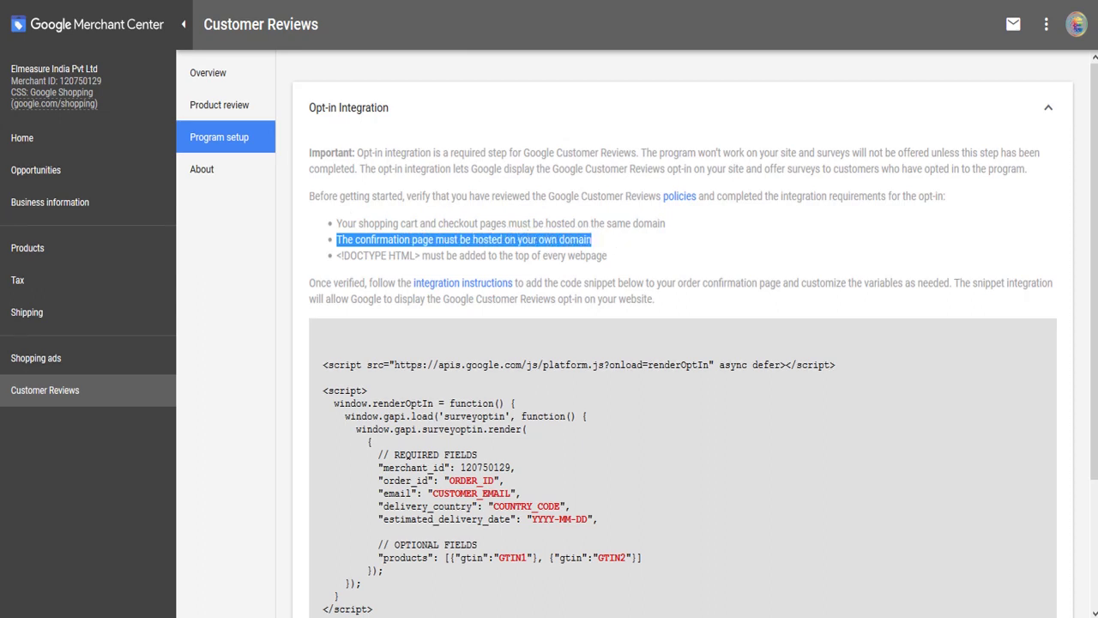
{"action": "left_click_drag", "start_coordinate": [336, 256], "coordinate": [616, 265]}
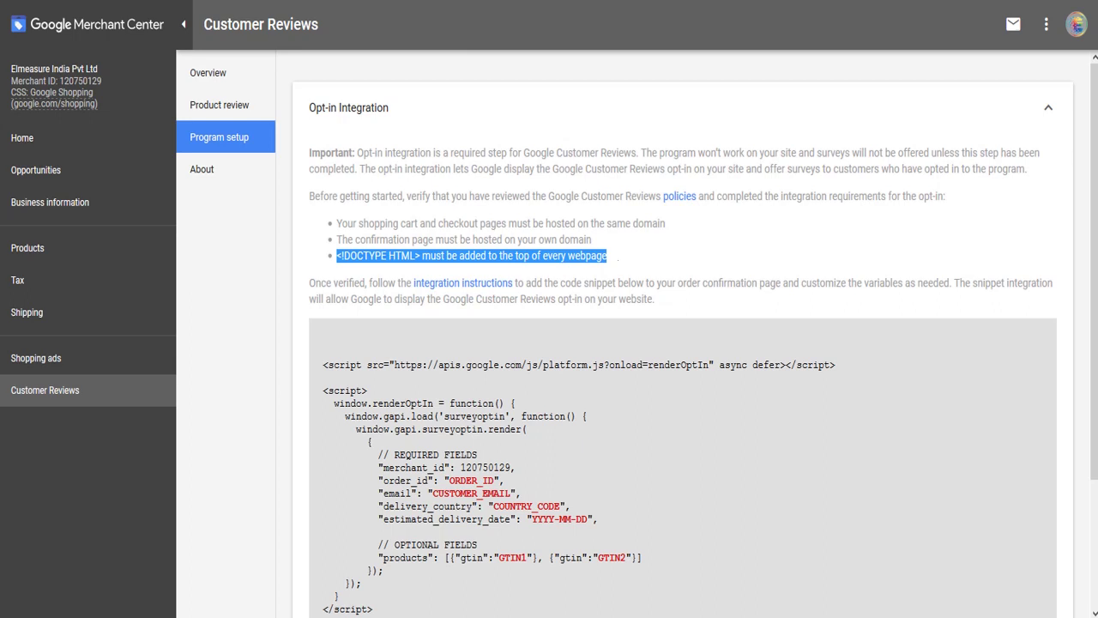
{"action": "double_click", "coordinate": [347, 365]}
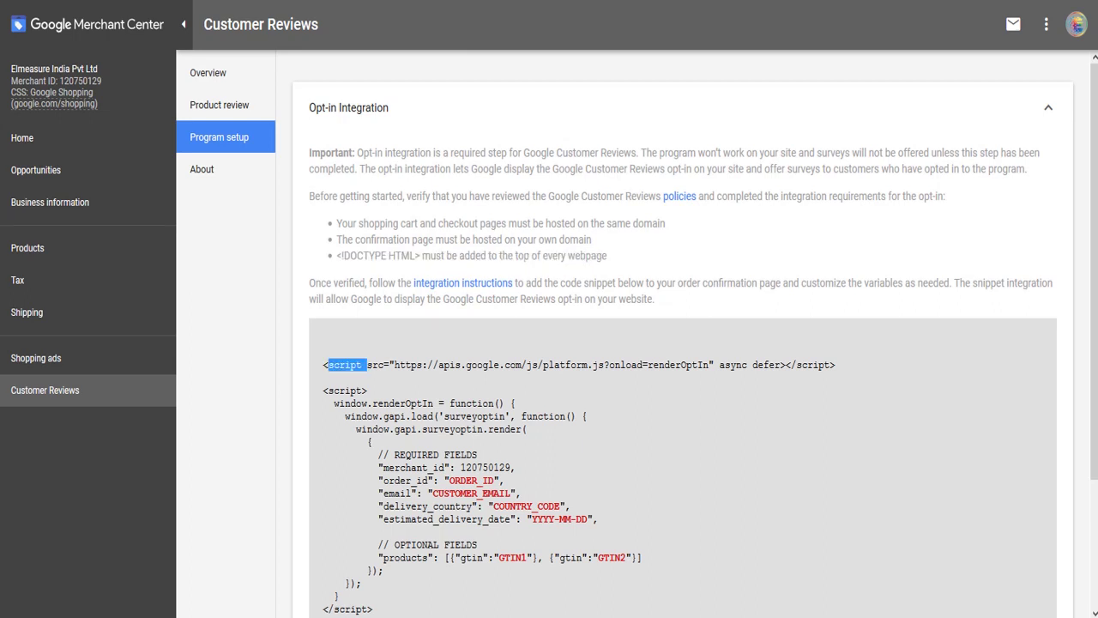
{"action": "left_click_drag", "start_coordinate": [324, 365], "coordinate": [835, 365]}
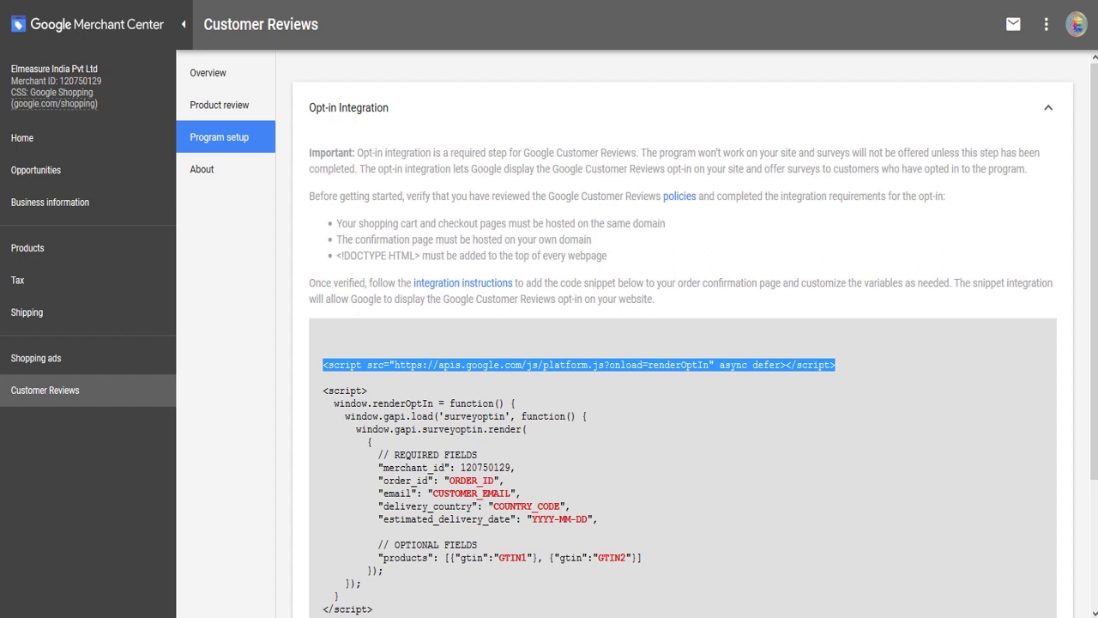
{"action": "double_click", "coordinate": [365, 256]}
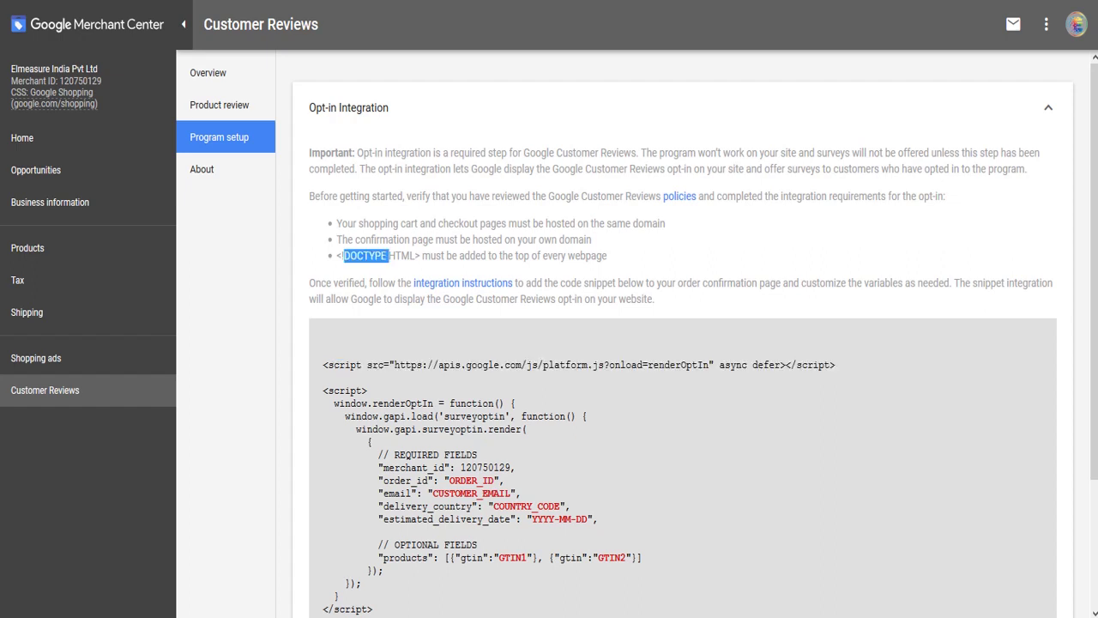
{"action": "scroll", "coordinate": [737, 266], "scroll_direction": "down", "scroll_amount": 2}
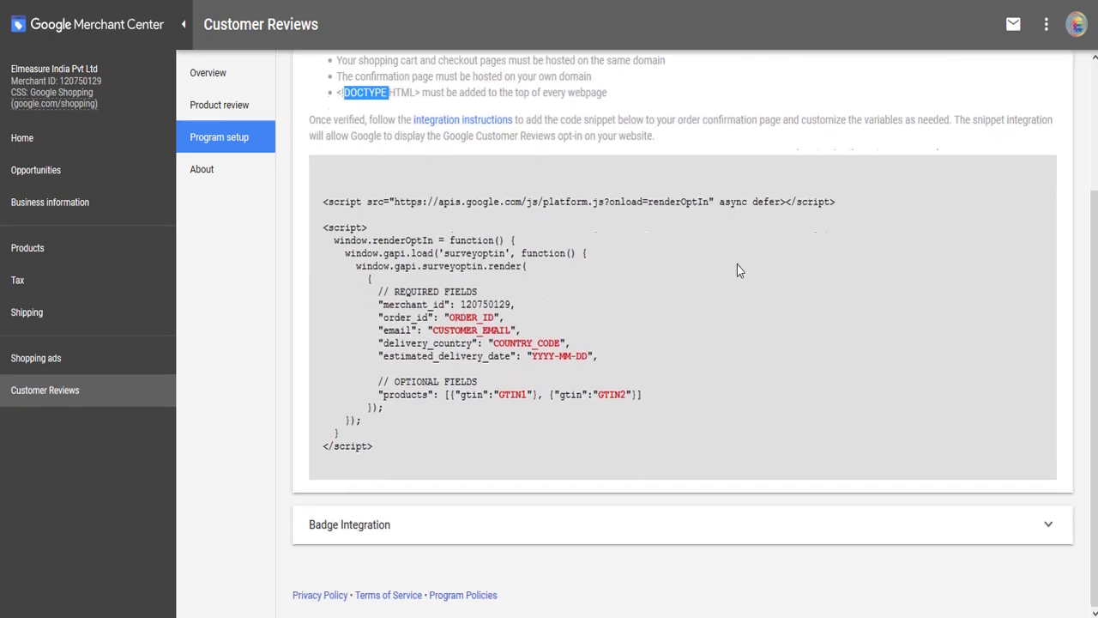
{"action": "scroll", "coordinate": [737, 271], "scroll_direction": "up", "scroll_amount": 1}
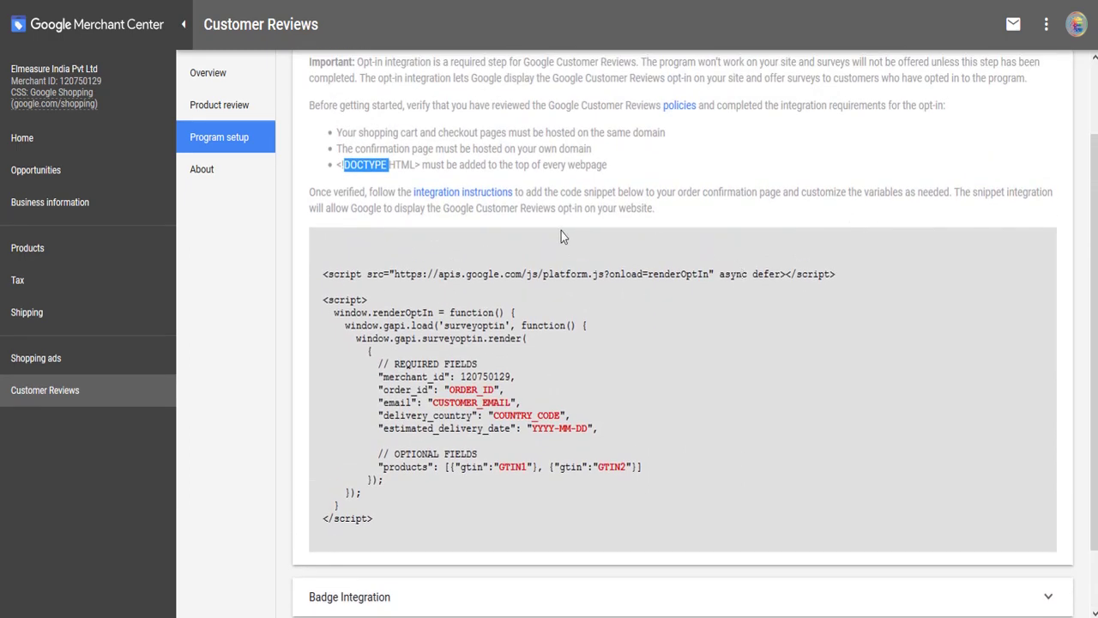
Expand the Badge Integration section and read the badge's purpose and the instructions for its code snippet
{"action": "scroll", "coordinate": [561, 231], "scroll_direction": "down", "scroll_amount": 1}
{"action": "left_click", "coordinate": [511, 528]}
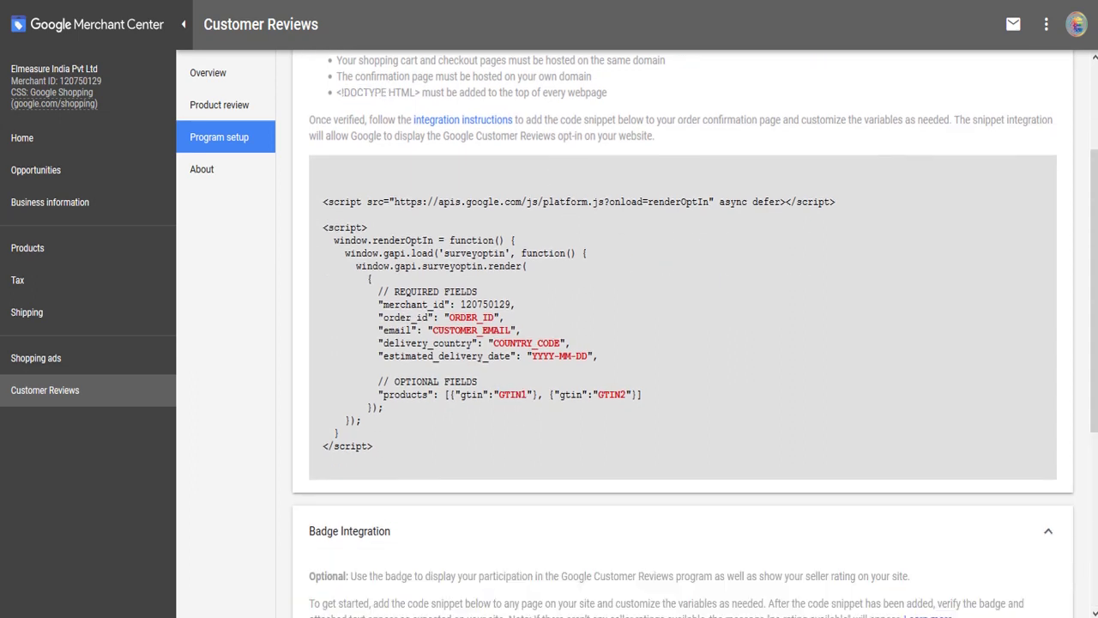
{"action": "scroll", "coordinate": [625, 277], "scroll_direction": "down", "scroll_amount": 4}
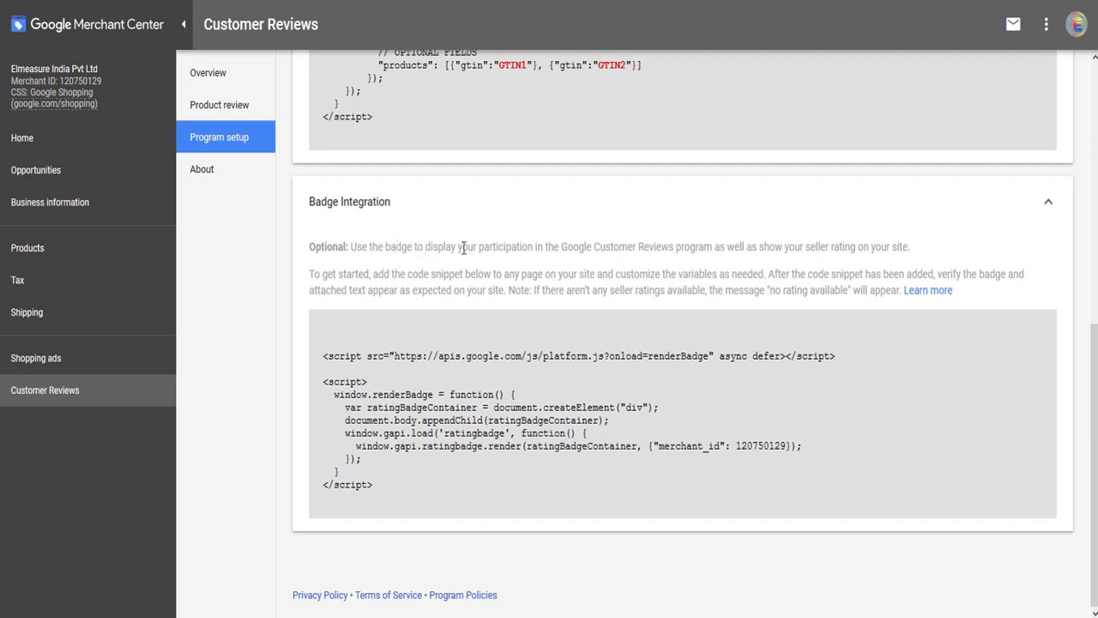
{"action": "left_click_drag", "start_coordinate": [427, 247], "coordinate": [936, 248]}
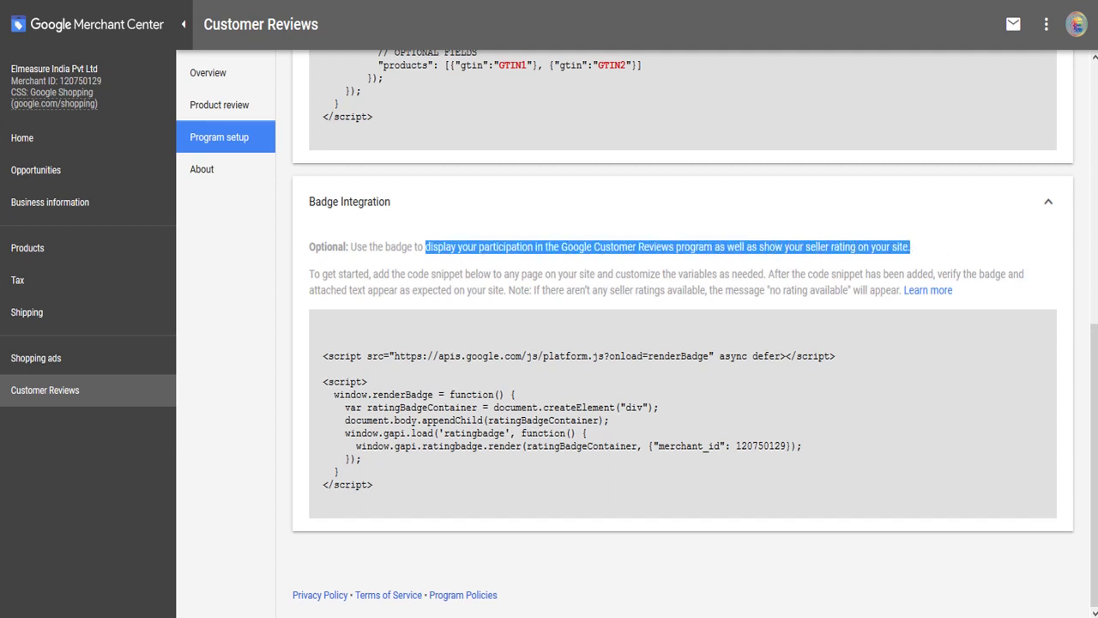
{"action": "left_click_drag", "start_coordinate": [308, 273], "coordinate": [998, 297]}
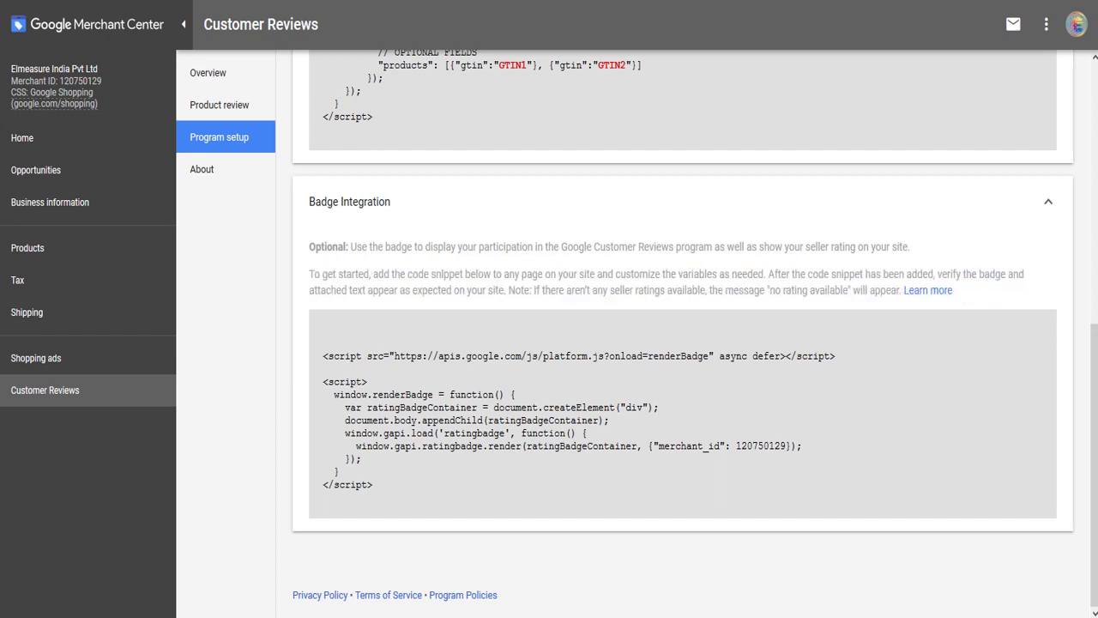
Review the opt-in snippet's integration note and open the help guide on integrating the survey opt-in module
{"action": "scroll", "coordinate": [522, 288], "scroll_direction": "up", "scroll_amount": 2}
{"action": "scroll", "coordinate": [522, 287], "scroll_direction": "up", "scroll_amount": 3}
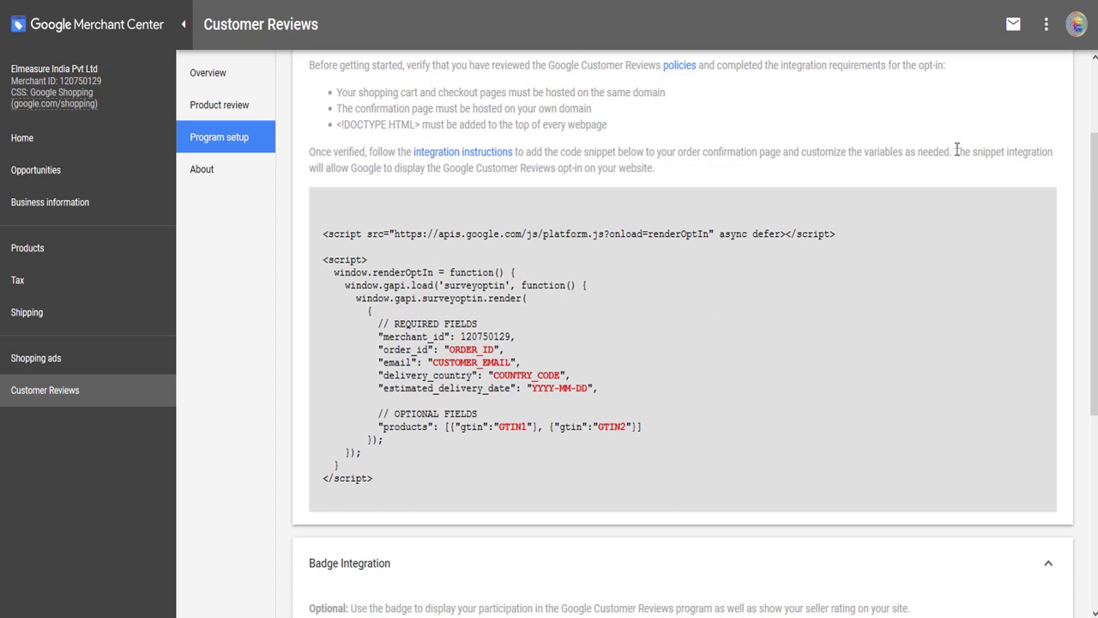
{"action": "left_click_drag", "start_coordinate": [954, 152], "coordinate": [654, 168]}
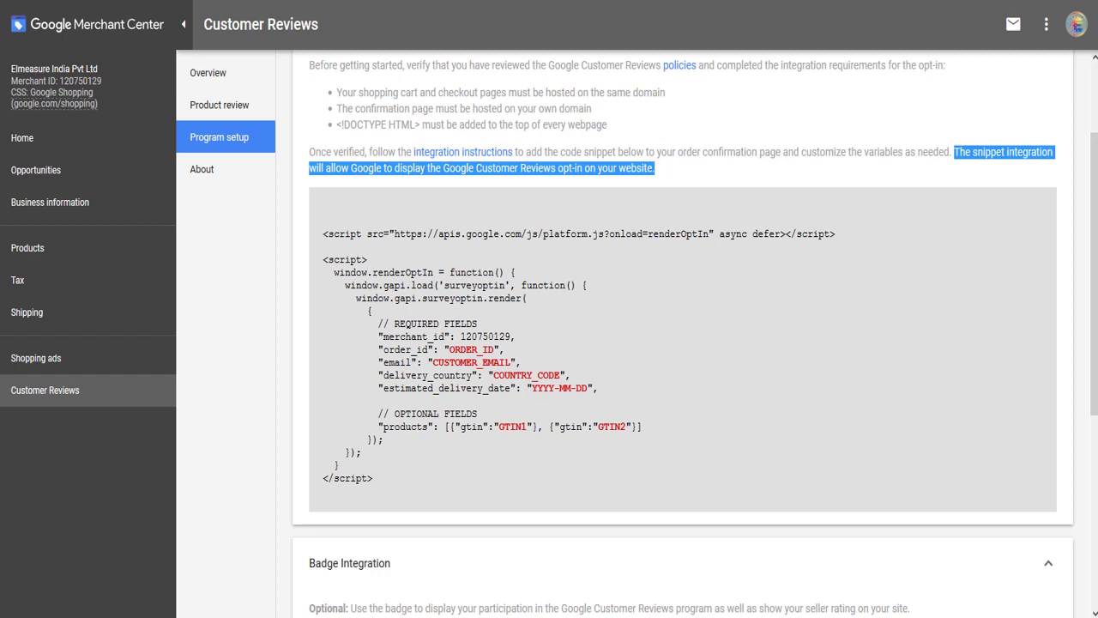
{"action": "left_click", "coordinate": [476, 352]}
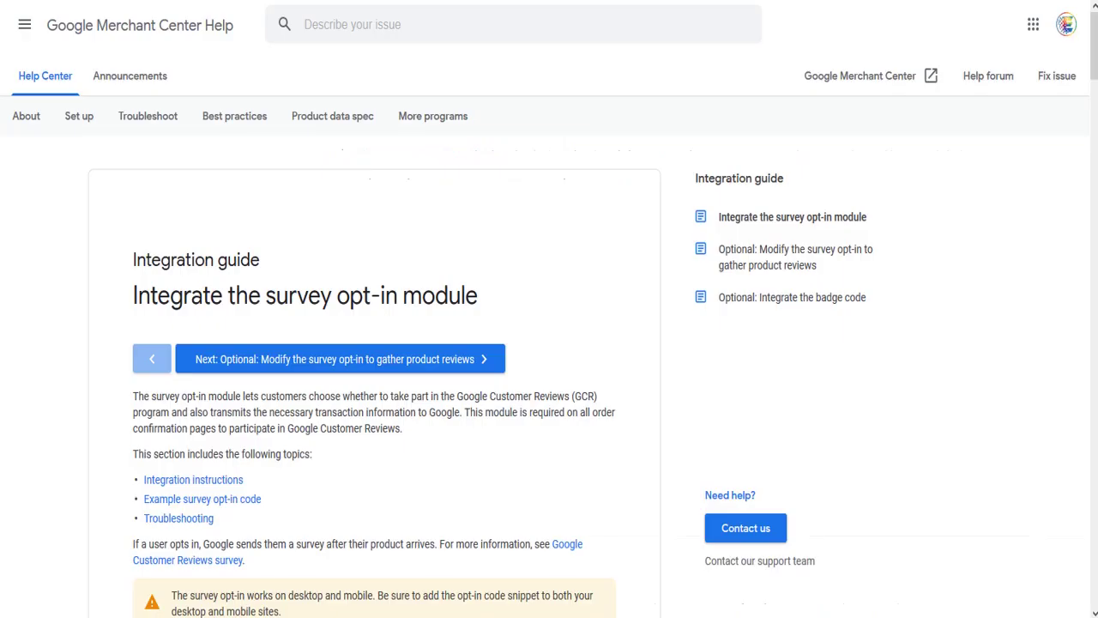
Read the survey opt-in integration instructions, the HTML5 DOCTYPE requirement, the opt-in code and the table of its variables
{"action": "scroll", "coordinate": [484, 155], "scroll_direction": "down", "scroll_amount": 6}
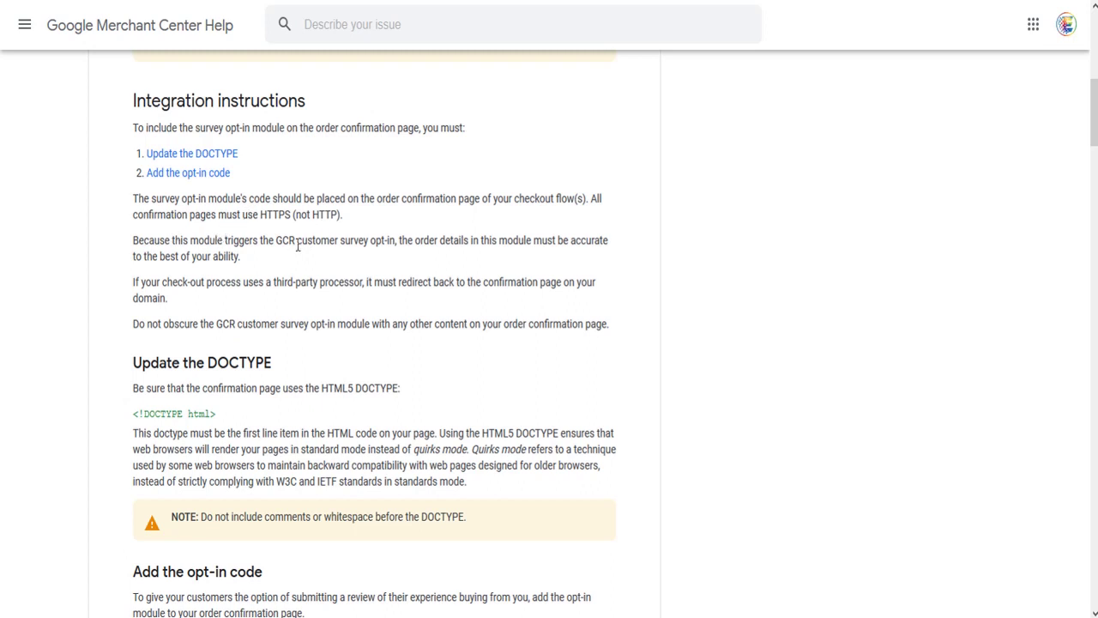
{"action": "scroll", "coordinate": [295, 249], "scroll_direction": "down", "scroll_amount": 3}
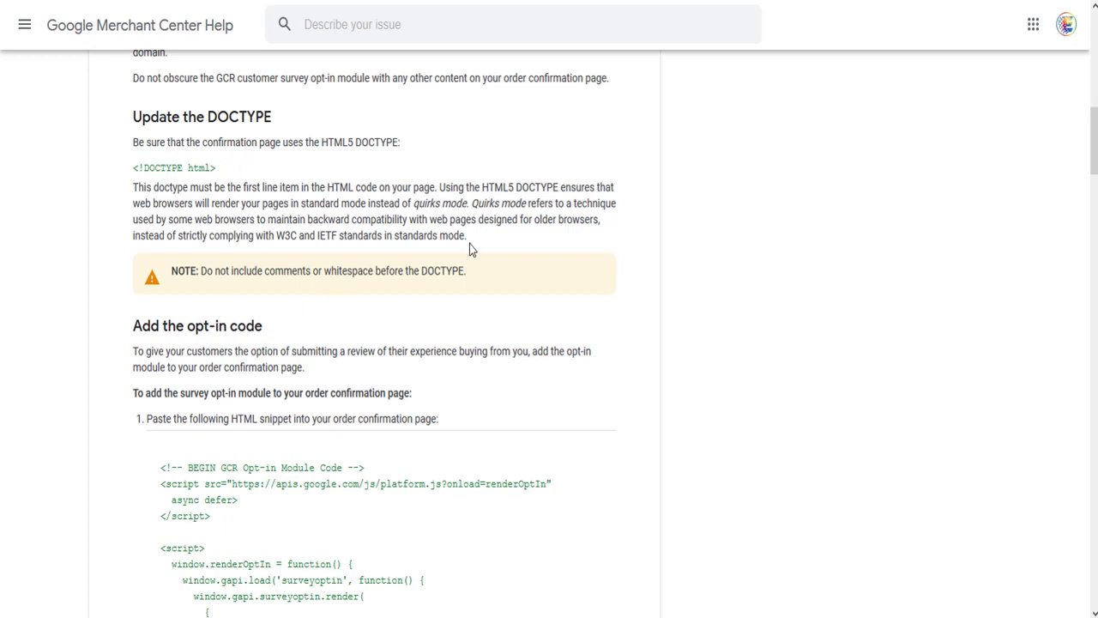
{"action": "scroll", "coordinate": [469, 246], "scroll_direction": "down", "scroll_amount": 1}
{"action": "scroll", "coordinate": [469, 246], "scroll_direction": "down", "scroll_amount": 2}
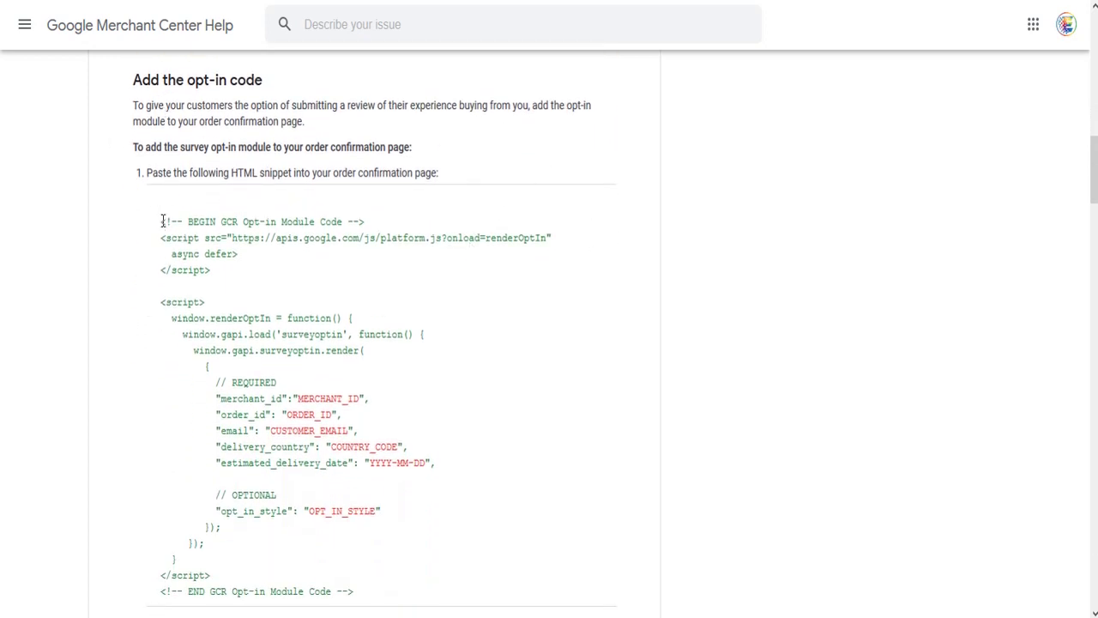
{"action": "scroll", "coordinate": [163, 222], "scroll_direction": "down", "scroll_amount": 5}
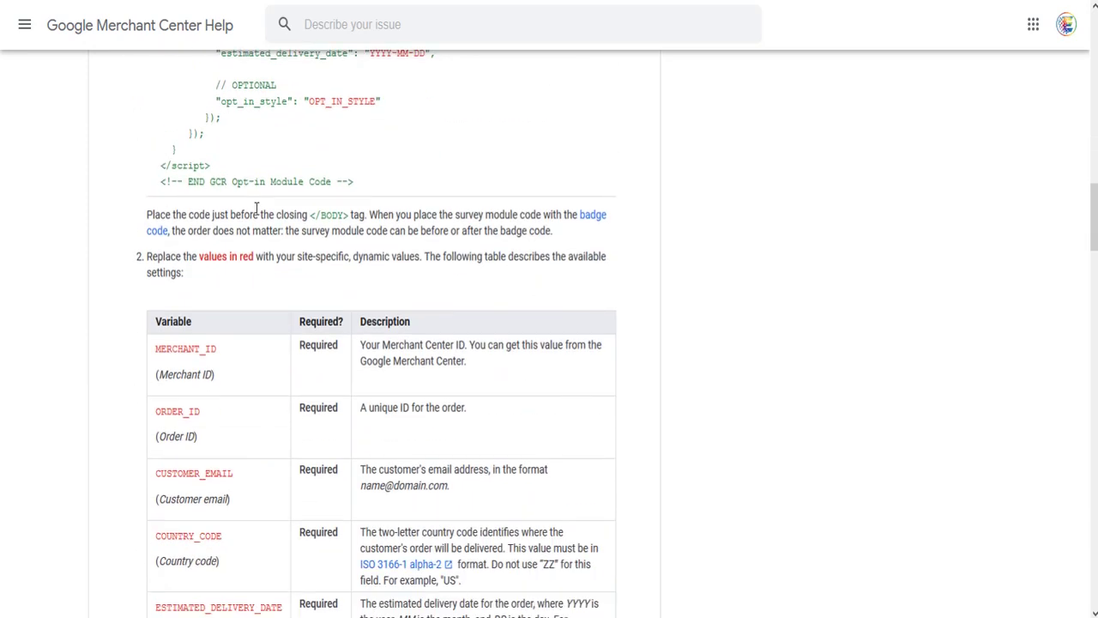
{"action": "scroll", "coordinate": [256, 209], "scroll_direction": "down", "scroll_amount": 3}
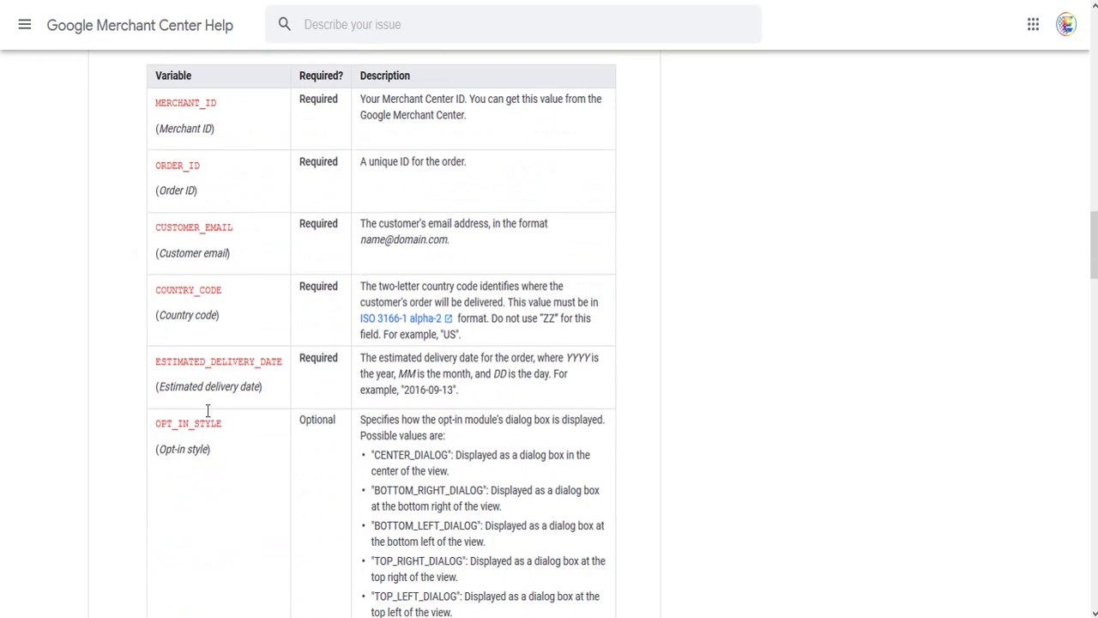
Skim the language code snippet, the PHP example of the opt-in code and the troubleshooting tables in the guide
{"action": "scroll", "coordinate": [225, 421], "scroll_direction": "down", "scroll_amount": 6}
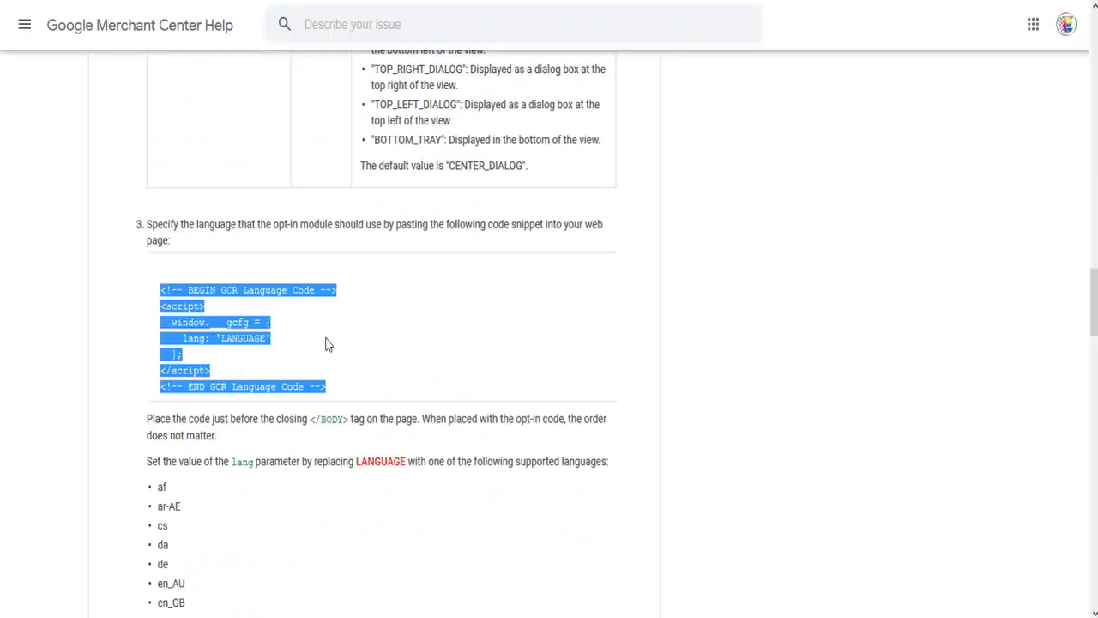
{"action": "scroll", "coordinate": [325, 343], "scroll_direction": "down", "scroll_amount": 10}
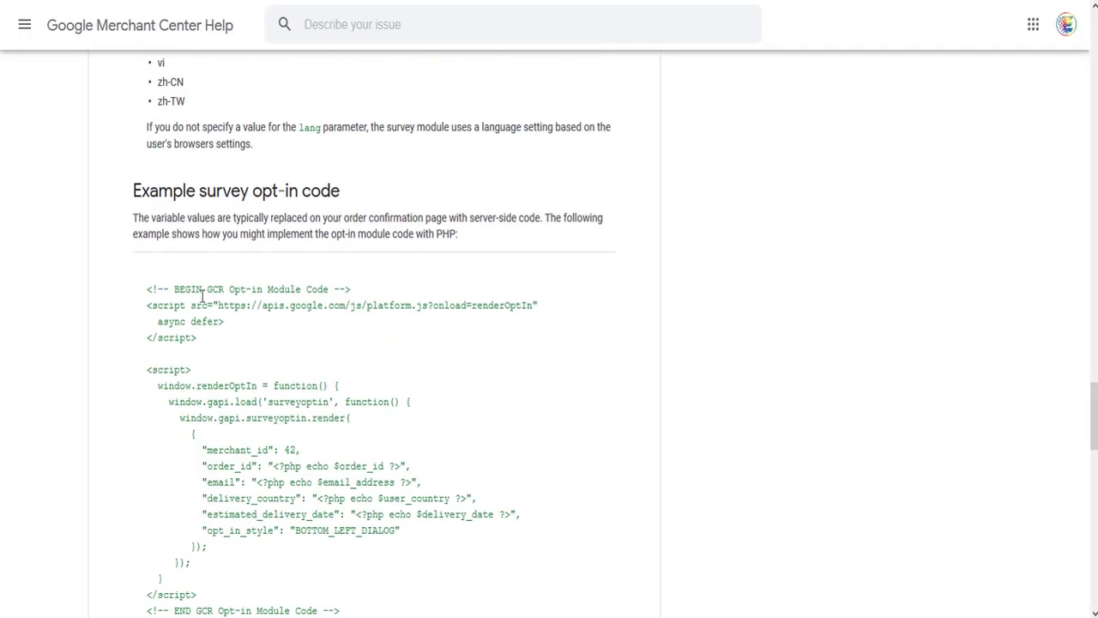
{"action": "scroll", "coordinate": [204, 369], "scroll_direction": "down", "scroll_amount": 5}
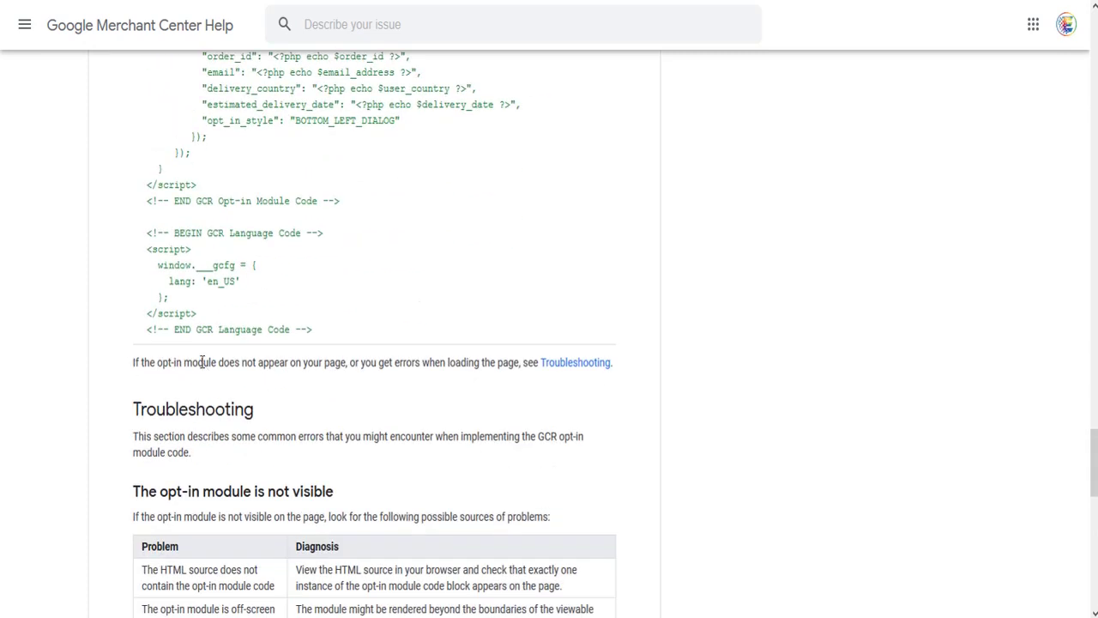
{"action": "scroll", "coordinate": [201, 364], "scroll_direction": "down", "scroll_amount": 9}
{"action": "scroll", "coordinate": [202, 365], "scroll_direction": "up", "scroll_amount": 8}
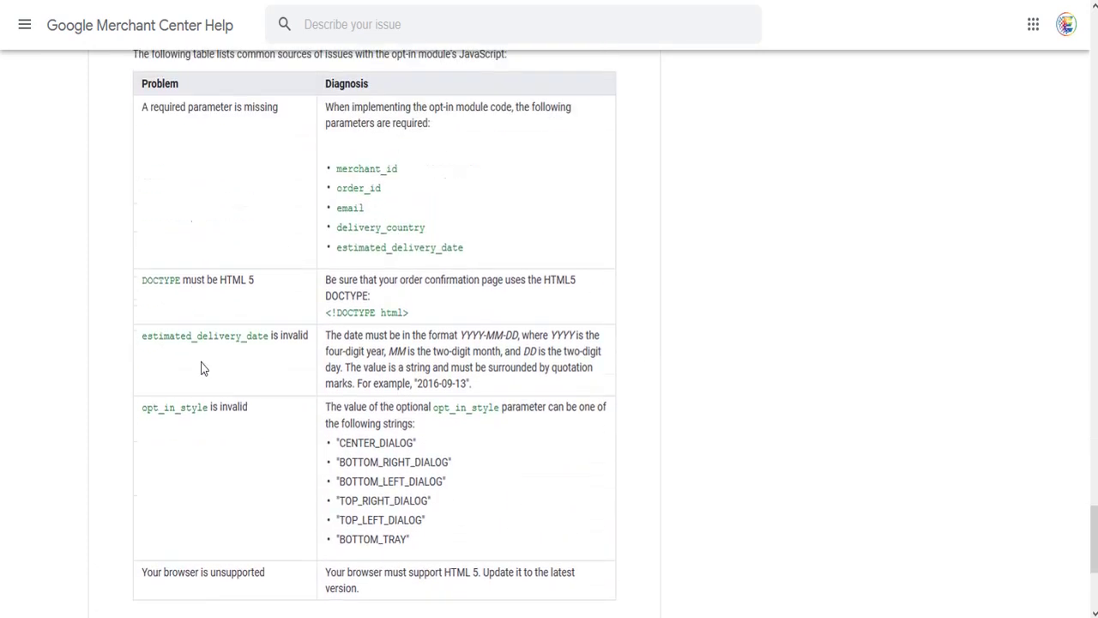
{"action": "scroll", "coordinate": [287, 275], "scroll_direction": "up", "scroll_amount": 15}
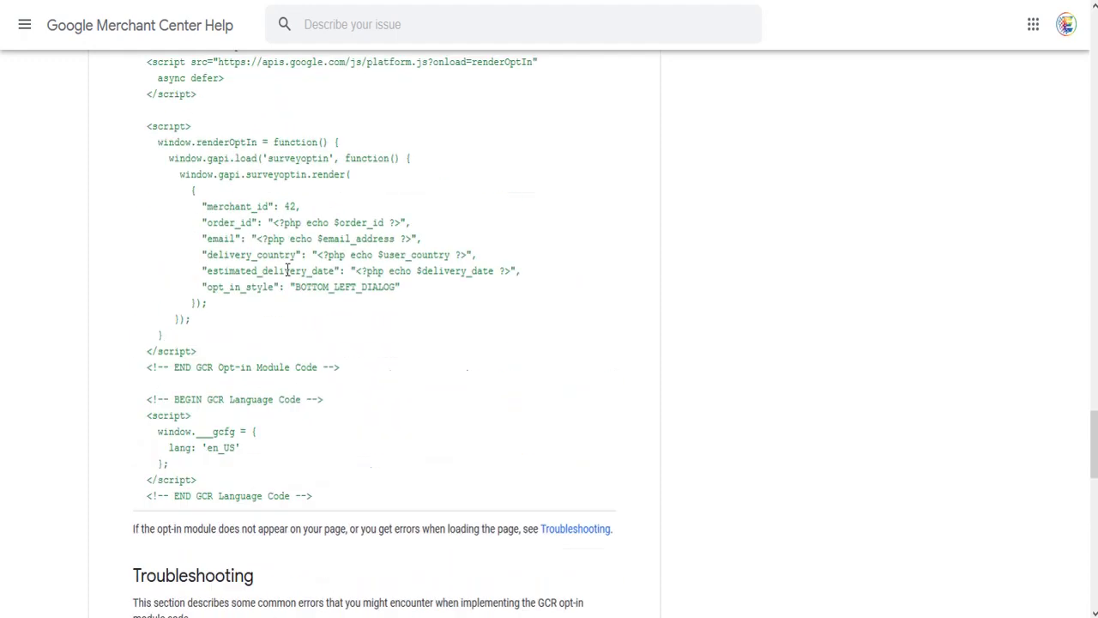
{"action": "scroll", "coordinate": [286, 270], "scroll_direction": "up", "scroll_amount": 7}
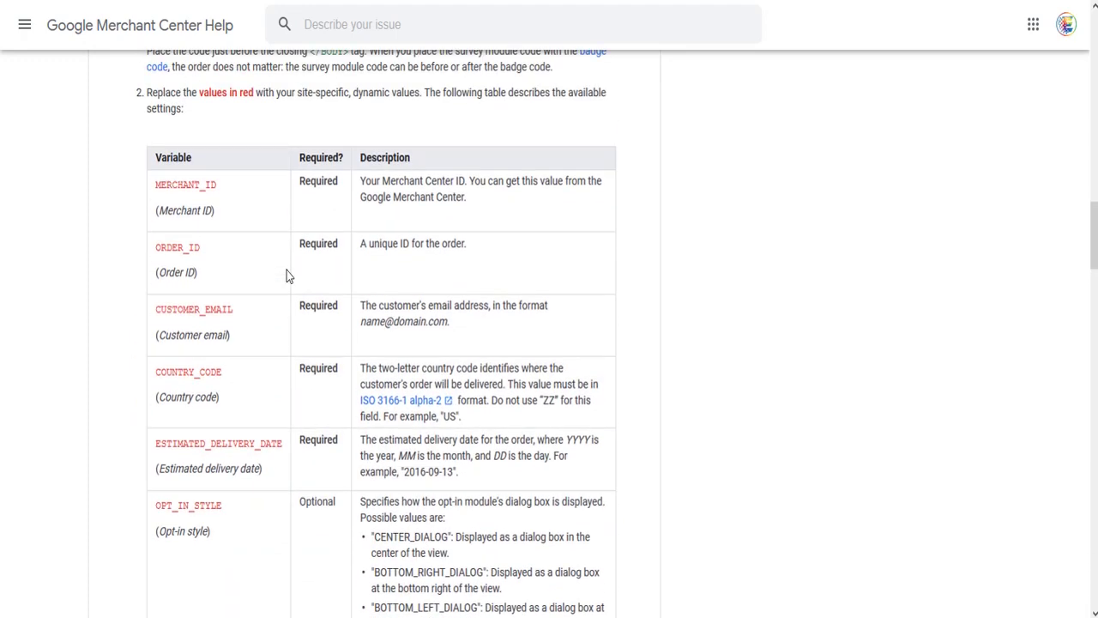
{"action": "scroll", "coordinate": [286, 270], "scroll_direction": "up", "scroll_amount": 5}
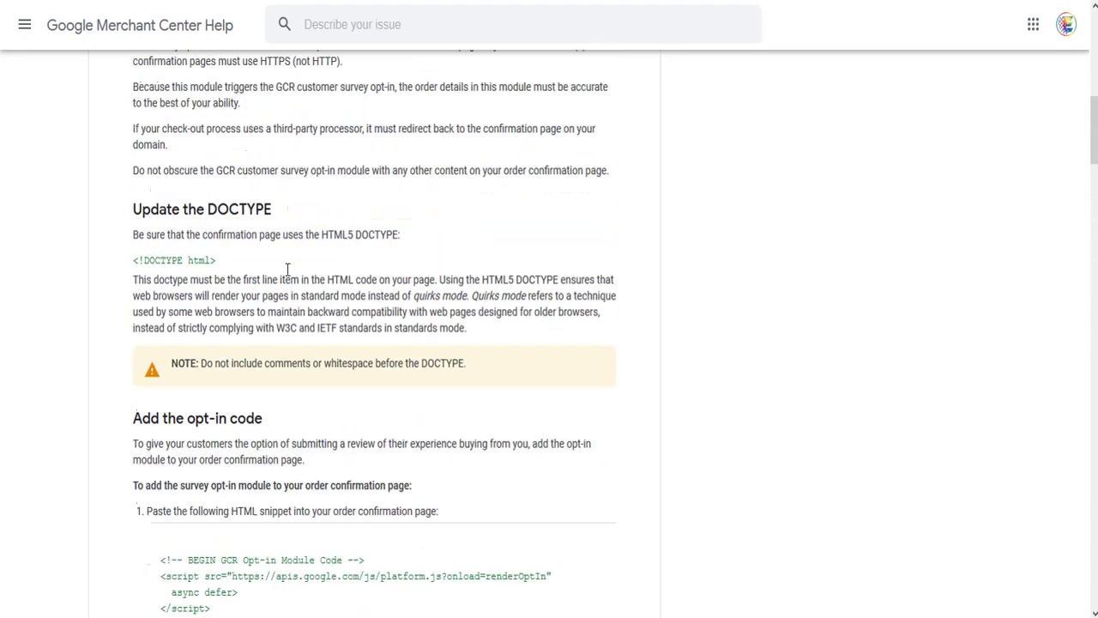
Read the note below the opt-in code on its placement relative to the badge code
{"action": "scroll", "coordinate": [287, 270], "scroll_direction": "down", "scroll_amount": 6}
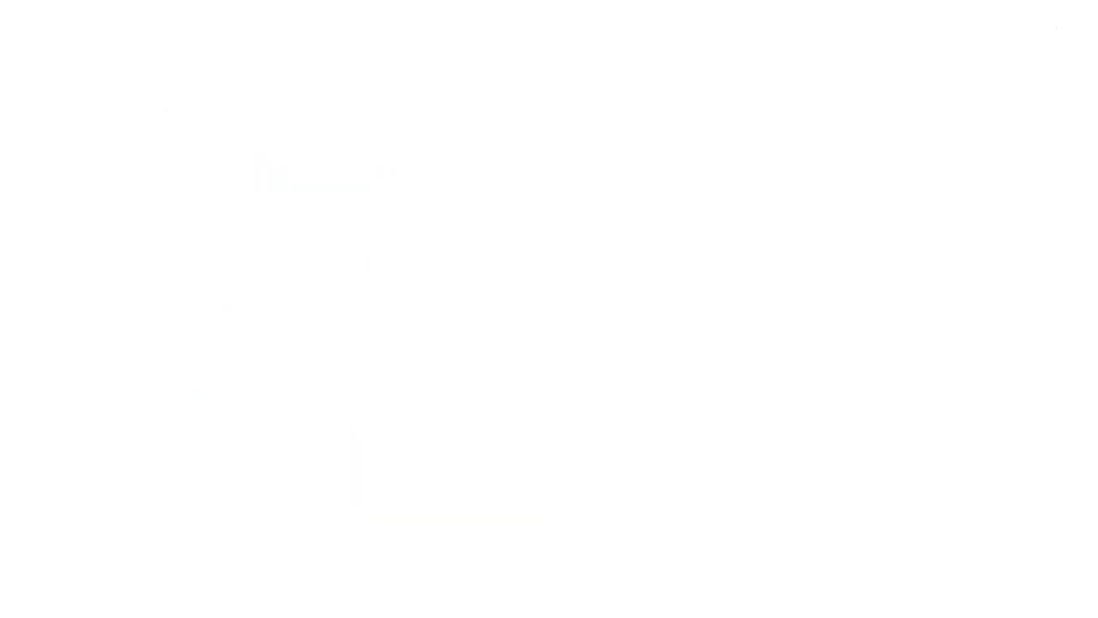
{"action": "left_click_drag", "start_coordinate": [384, 476], "coordinate": [569, 481]}
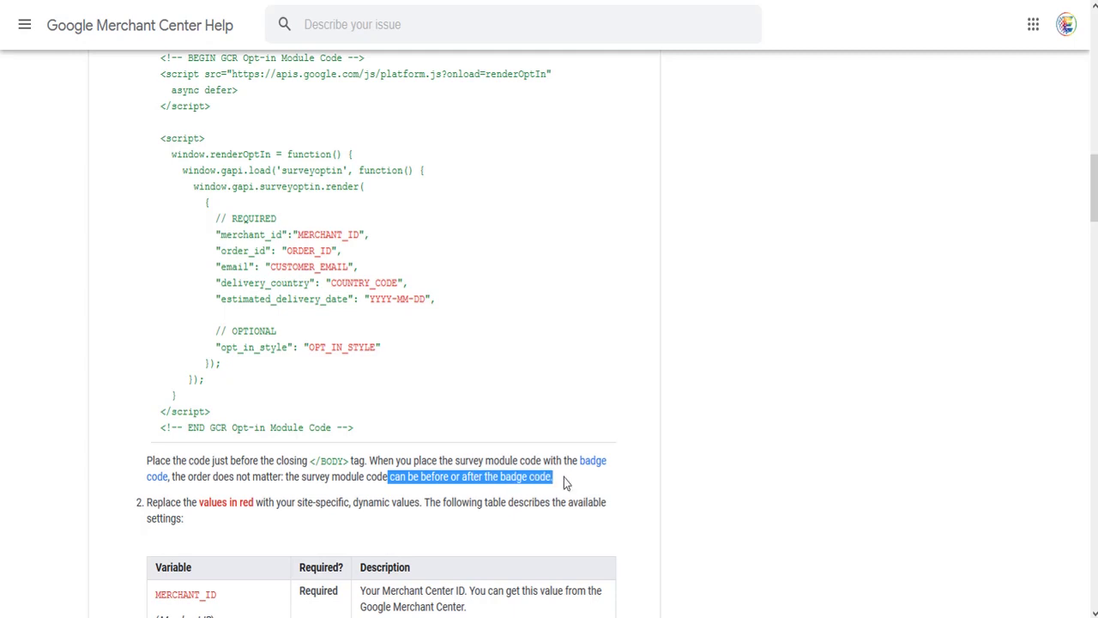
{"action": "left_click", "coordinate": [569, 480]}
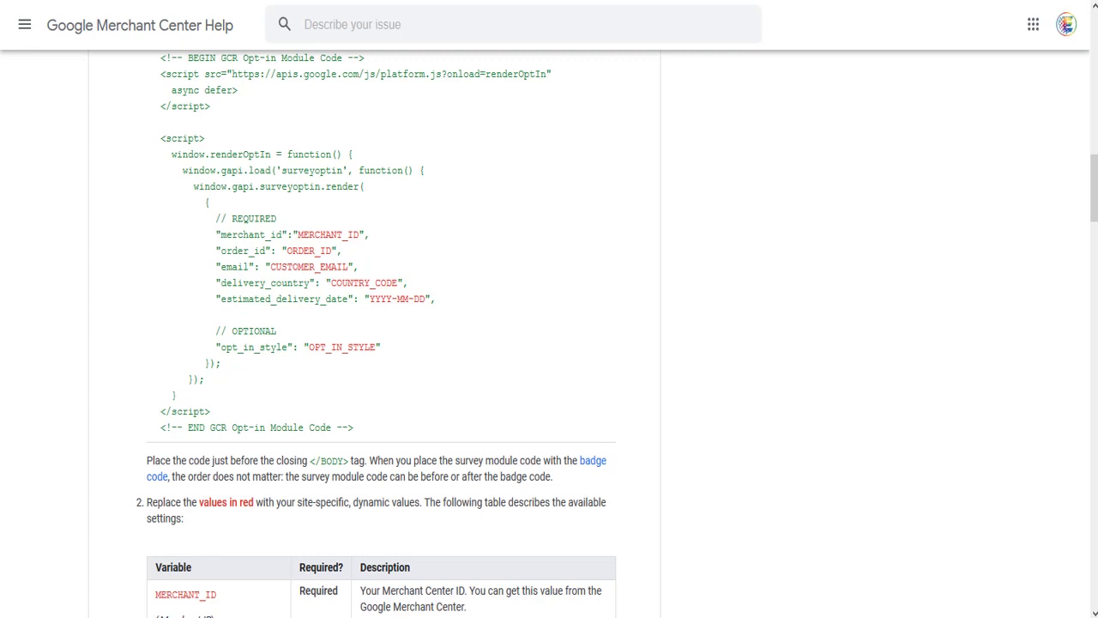
Select the entire GCR Opt-in Module Code snippet, from its BEGIN comment to its END comment
{"action": "scroll", "coordinate": [351, 461], "scroll_direction": "up", "scroll_amount": 4}
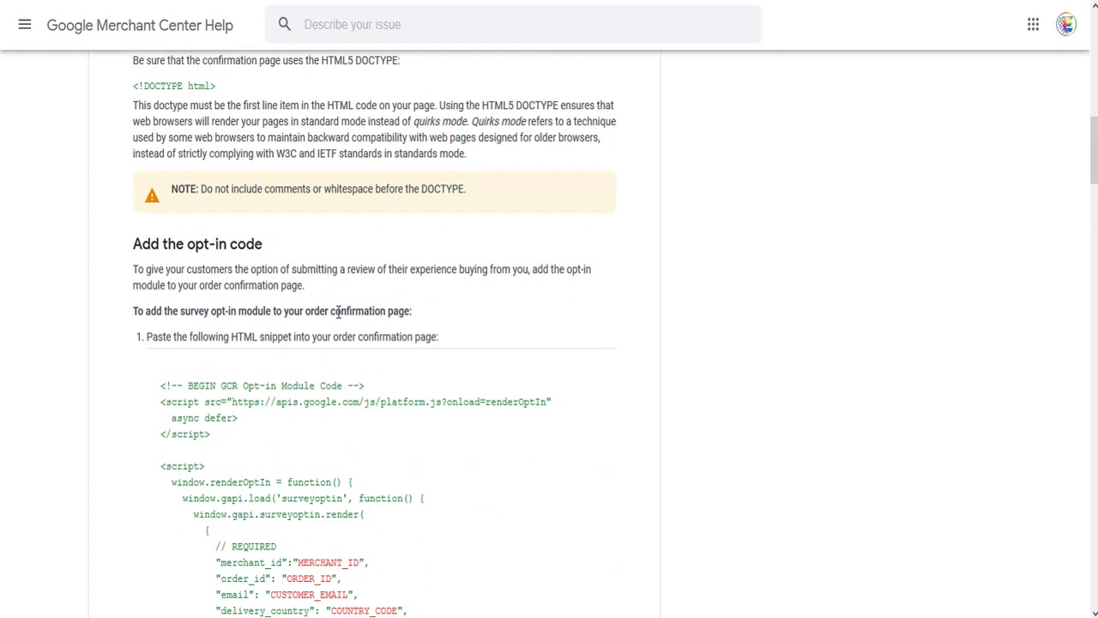
{"action": "scroll", "coordinate": [338, 314], "scroll_direction": "down", "scroll_amount": 3}
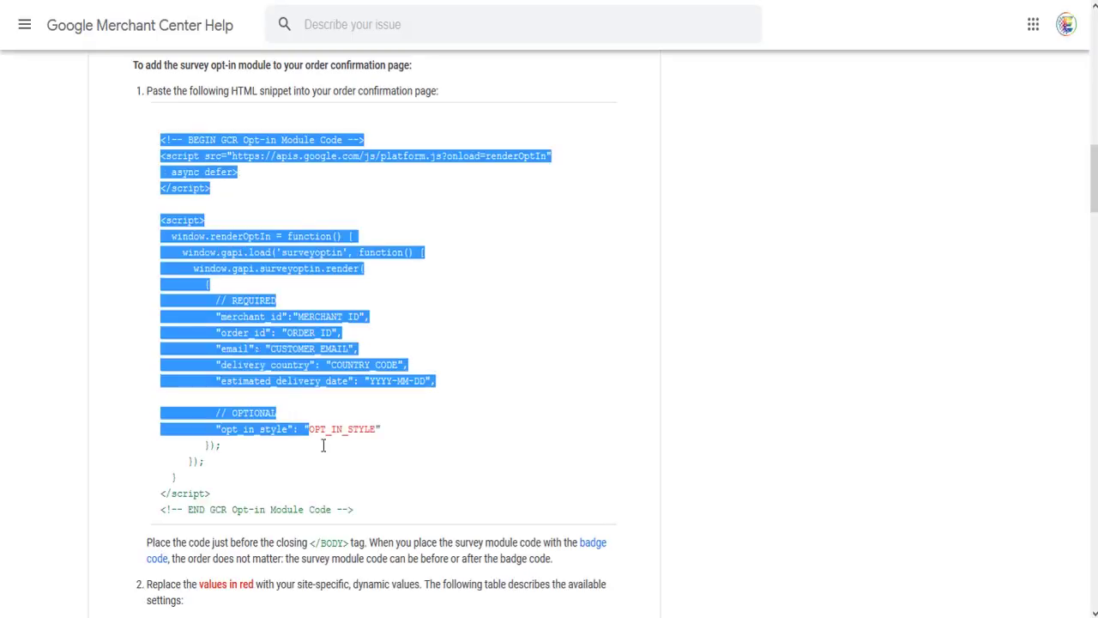
{"action": "left_click_drag", "start_coordinate": [455, 443], "coordinate": [357, 505]}
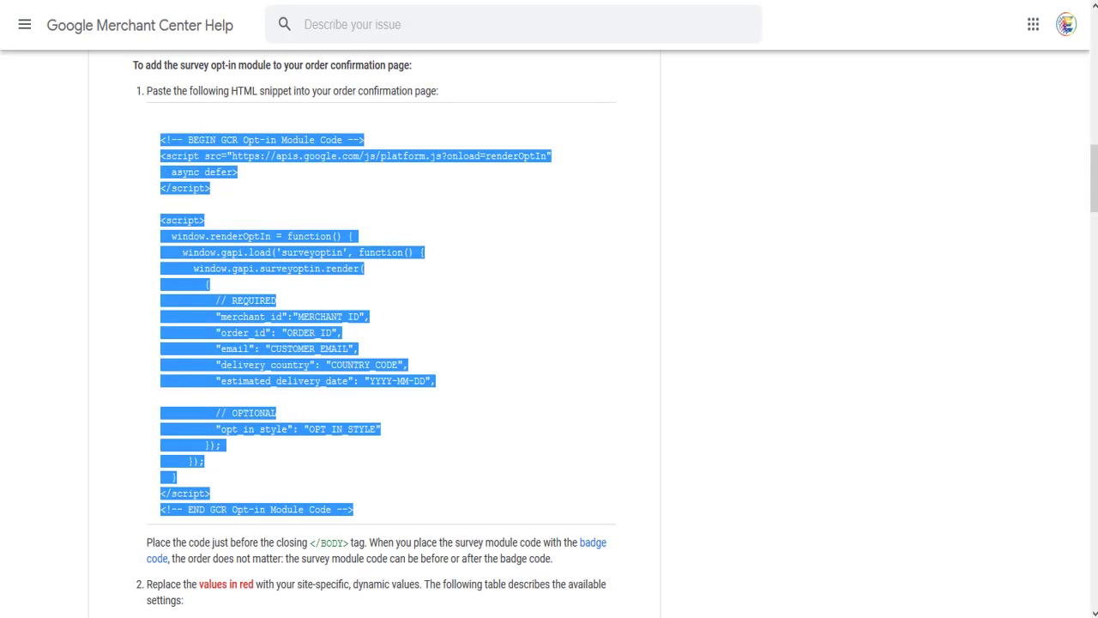
Examine the table of opt-in variables, from MERCHANT_ID to OPT_IN_STYLE, and compare it with the red placeholders in the snippet
{"action": "scroll", "coordinate": [471, 309], "scroll_direction": "down", "scroll_amount": 5}
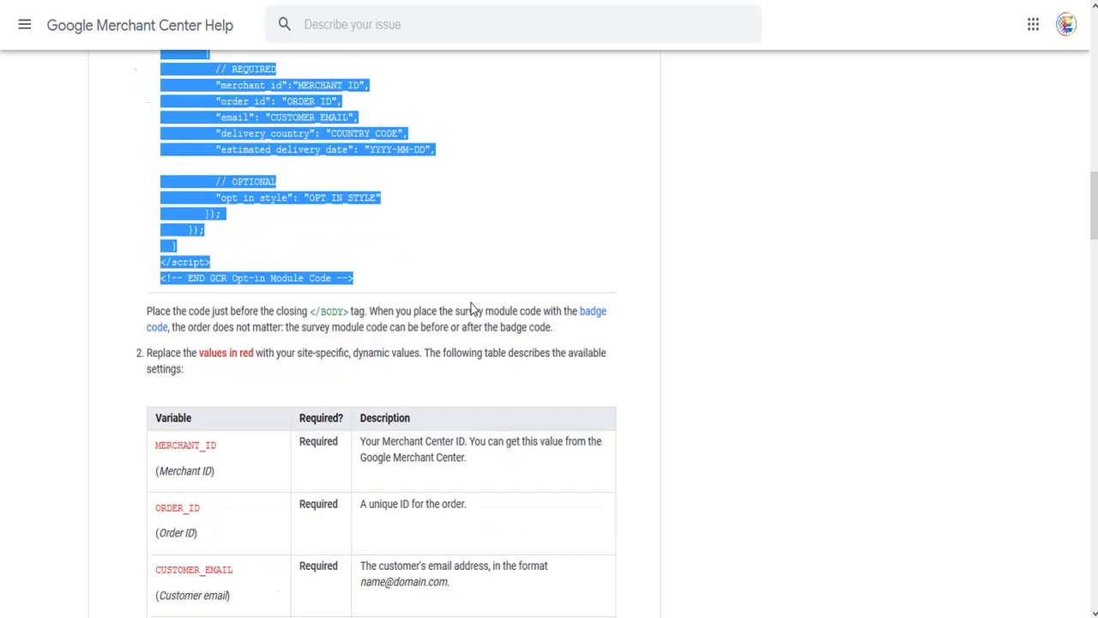
{"action": "scroll", "coordinate": [471, 309], "scroll_direction": "down", "scroll_amount": 2}
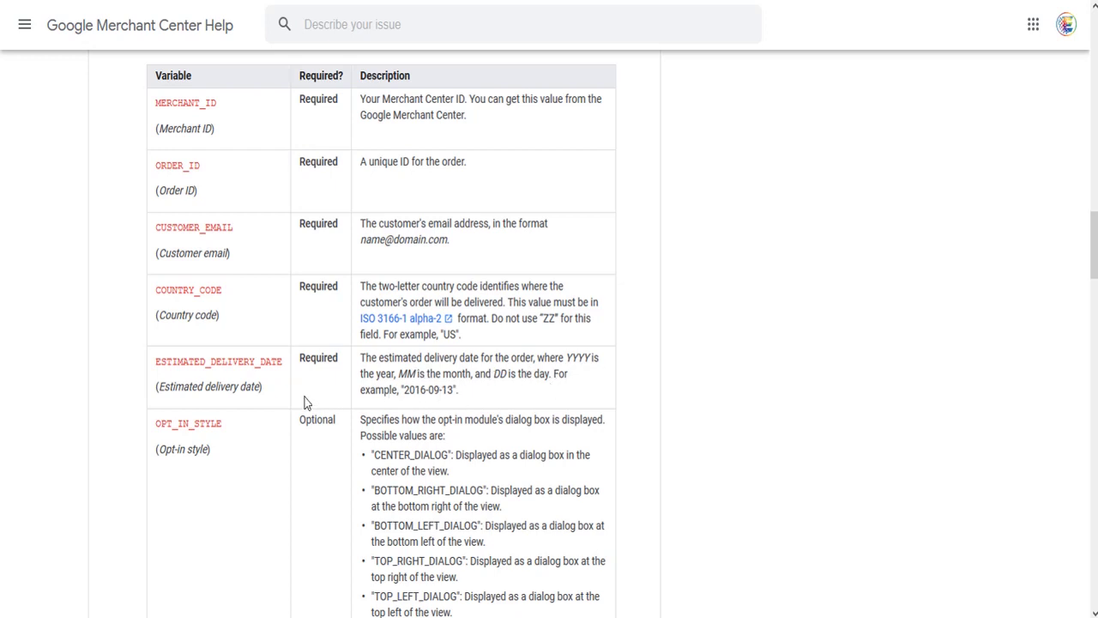
{"action": "scroll", "coordinate": [247, 433], "scroll_direction": "up", "scroll_amount": 2}
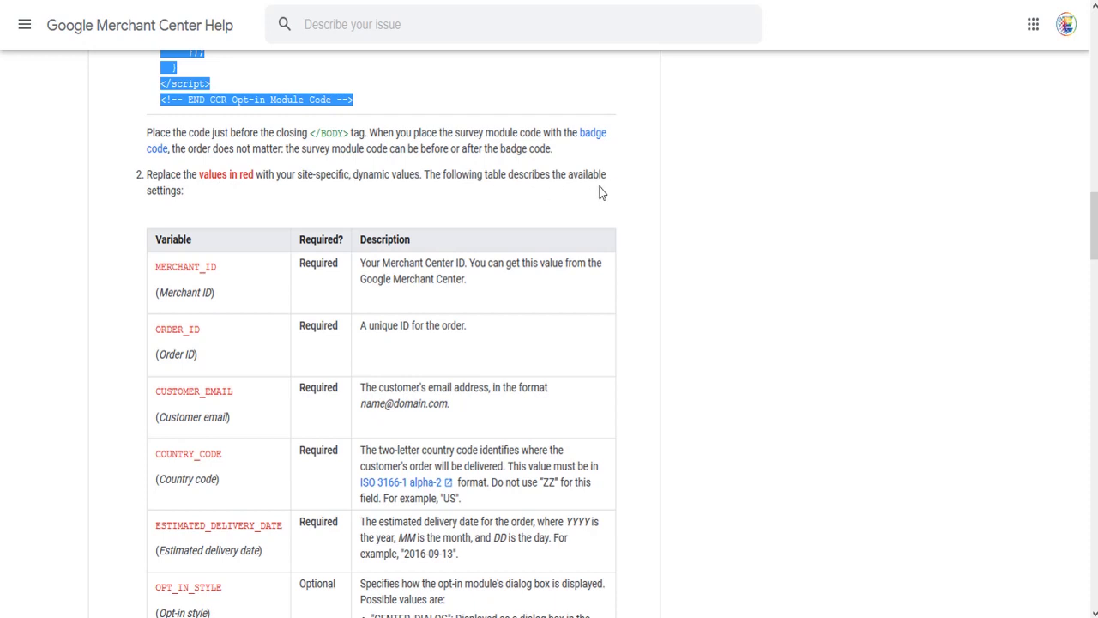
{"action": "scroll", "coordinate": [351, 242], "scroll_direction": "down", "scroll_amount": 2}
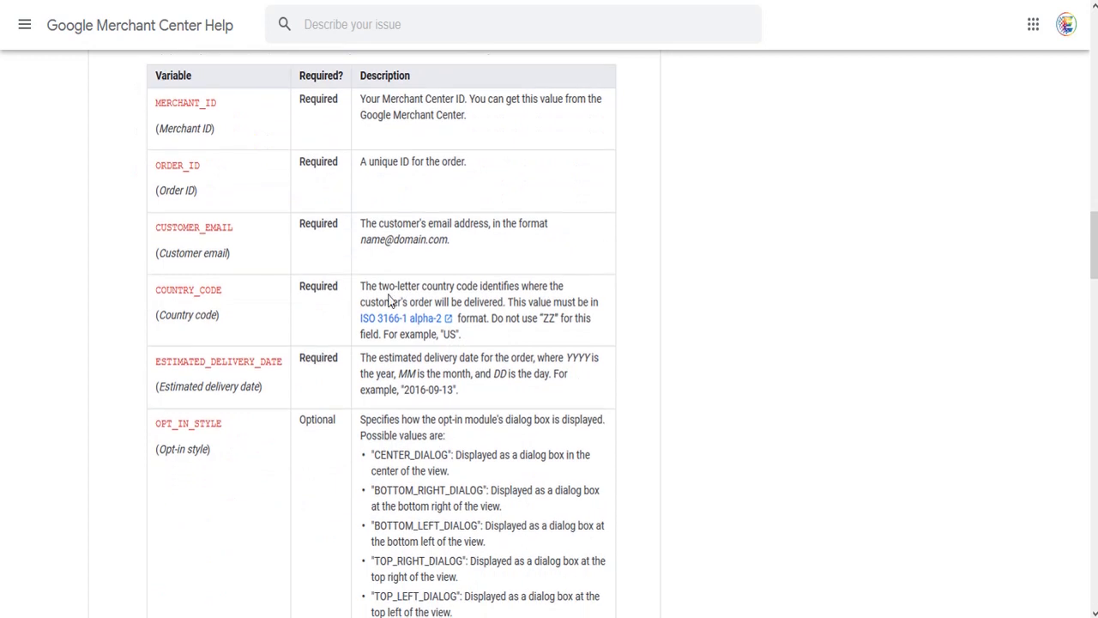
{"action": "scroll", "coordinate": [390, 299], "scroll_direction": "down", "scroll_amount": 2}
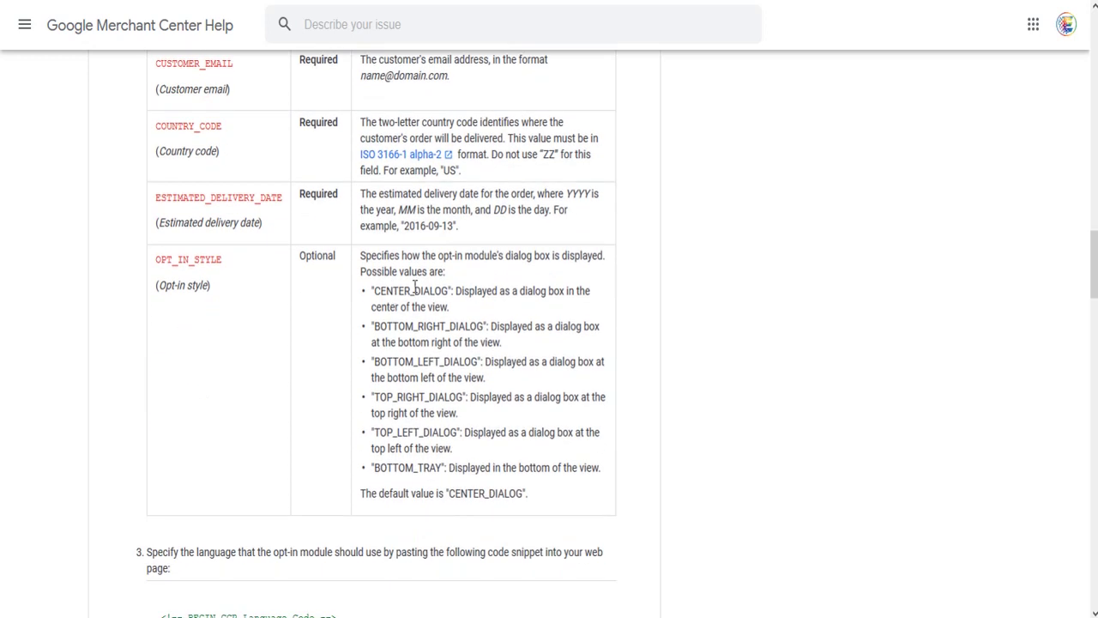
{"action": "scroll", "coordinate": [415, 288], "scroll_direction": "up", "scroll_amount": 1}
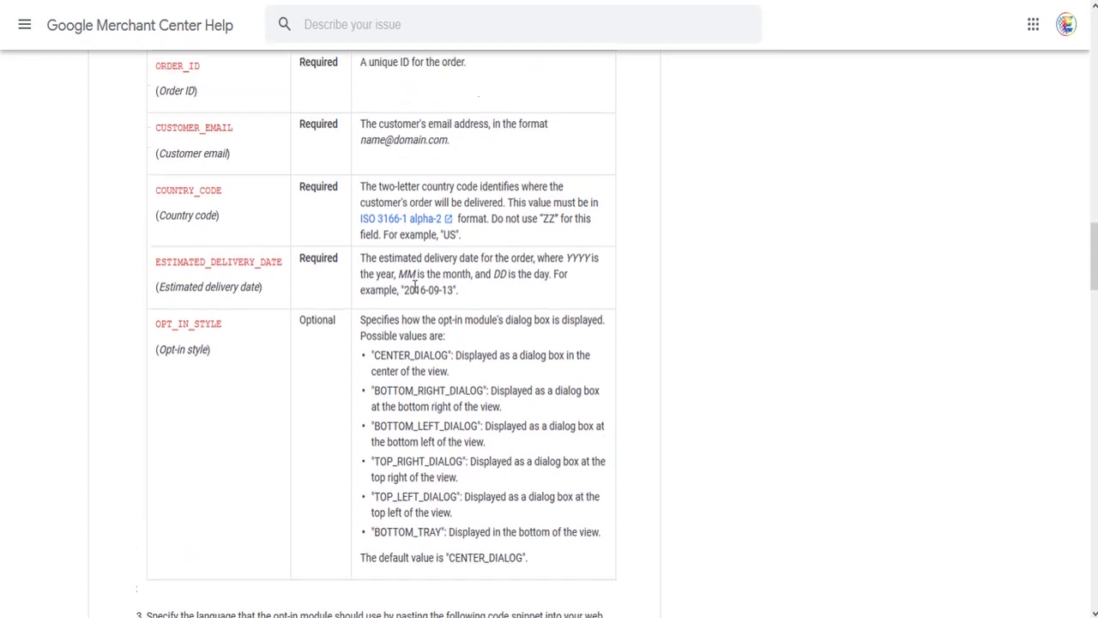
{"action": "scroll", "coordinate": [416, 287], "scroll_direction": "up", "scroll_amount": 6}
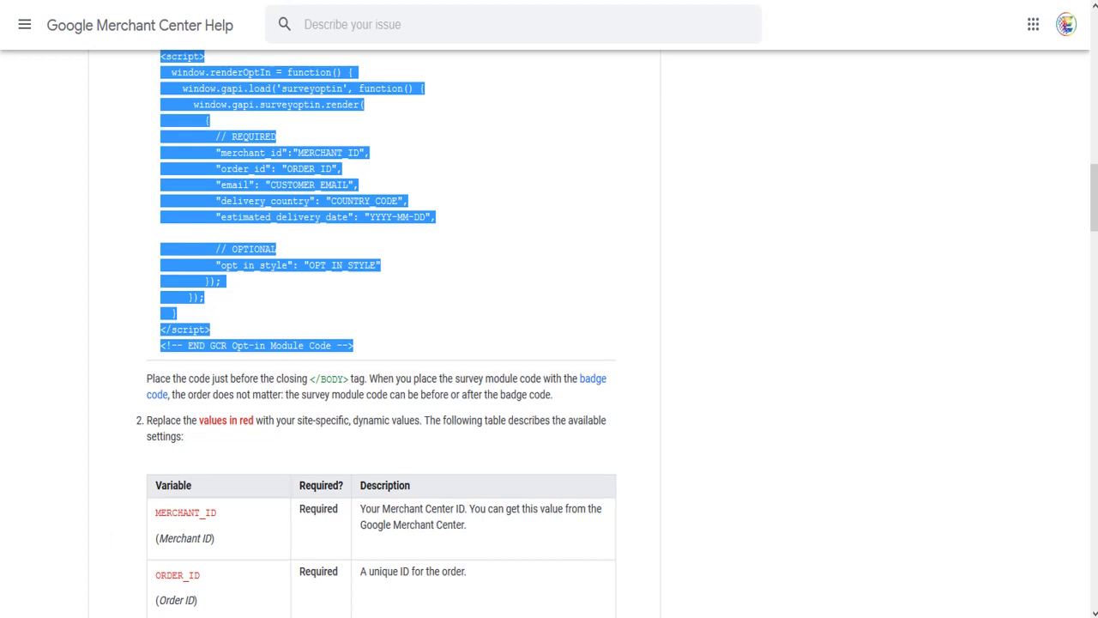
Review the order confirmation page instruction and the note on placing the snippet before the closing BODY tag
{"action": "scroll", "coordinate": [331, 146], "scroll_direction": "up", "scroll_amount": 3}
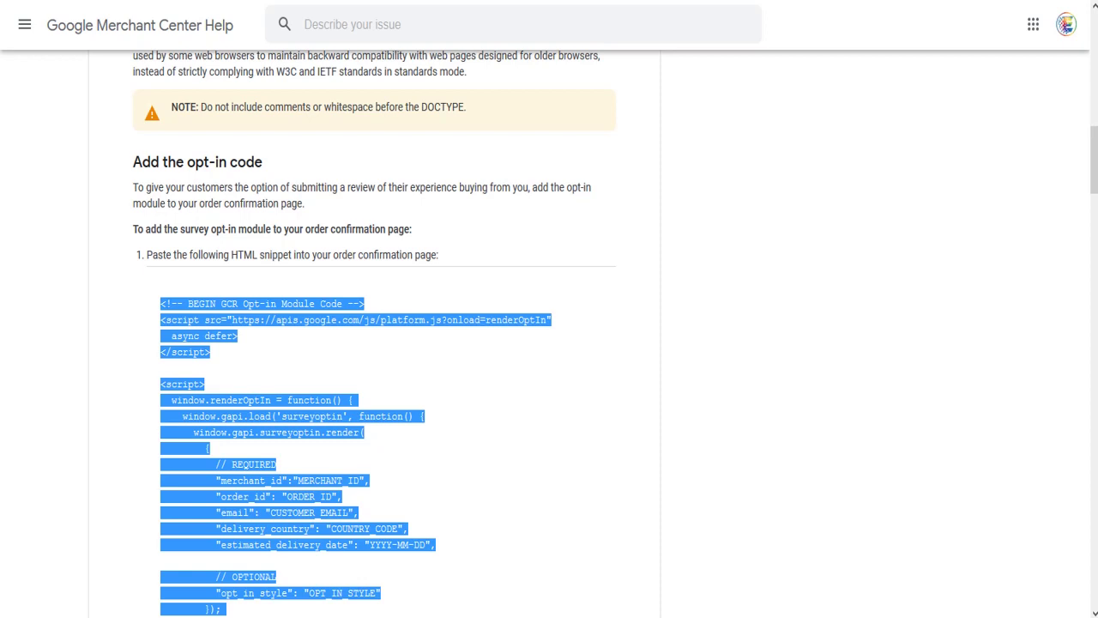
{"action": "scroll", "coordinate": [423, 261], "scroll_direction": "down", "scroll_amount": 3}
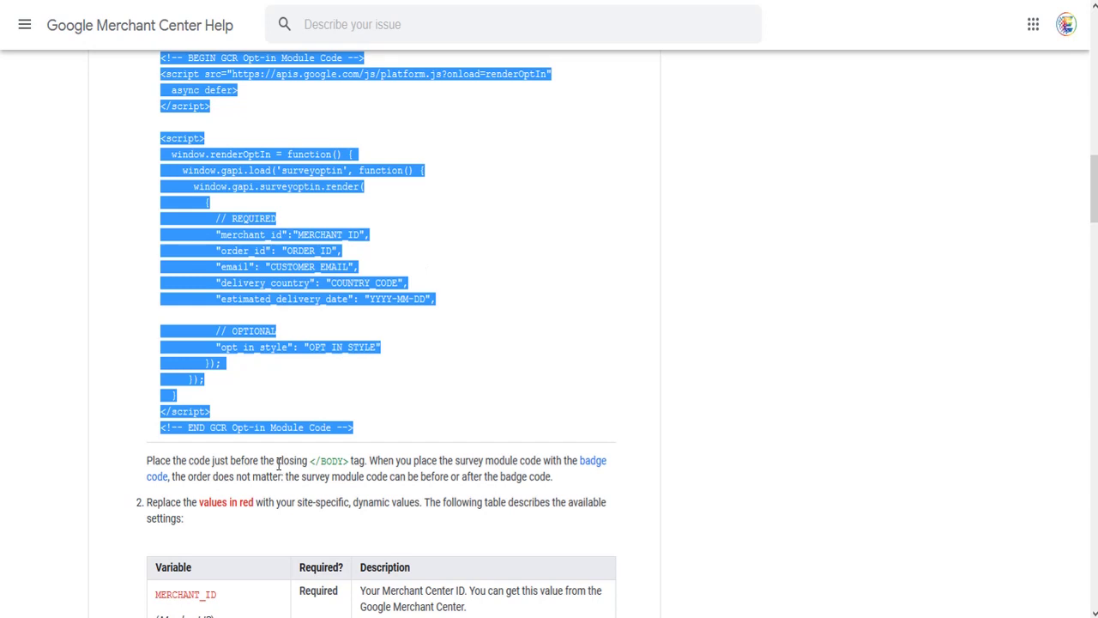
{"action": "left_click_drag", "start_coordinate": [230, 460], "coordinate": [349, 457]}
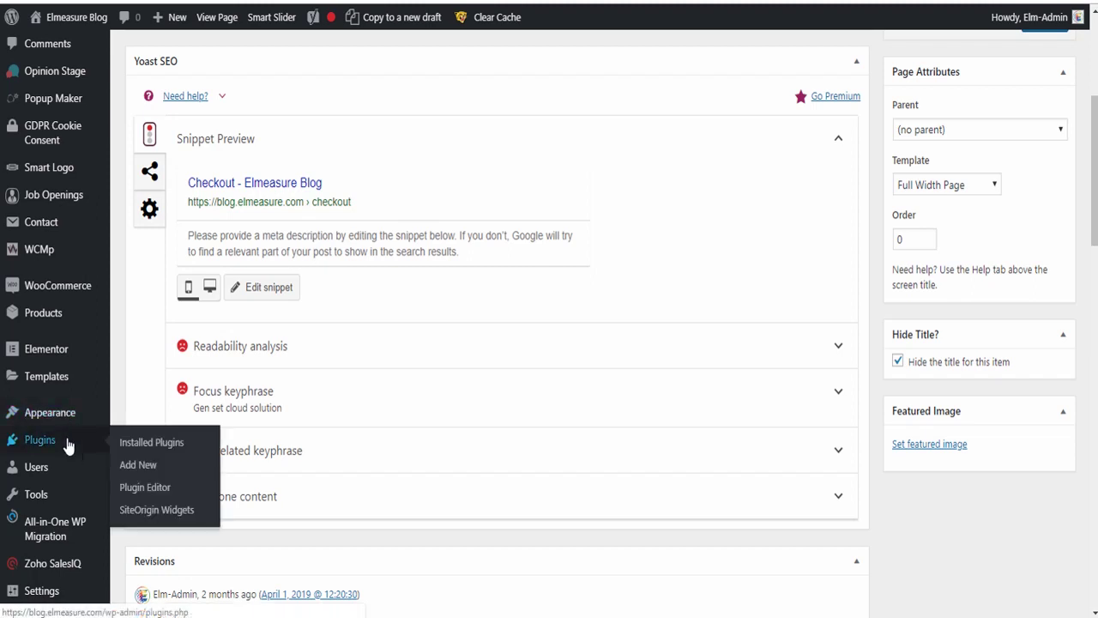
In the WordPress admin, search the new plugins for "hfcm" and install and activate Header Footer Code Manager
{"action": "left_click", "coordinate": [140, 464]}
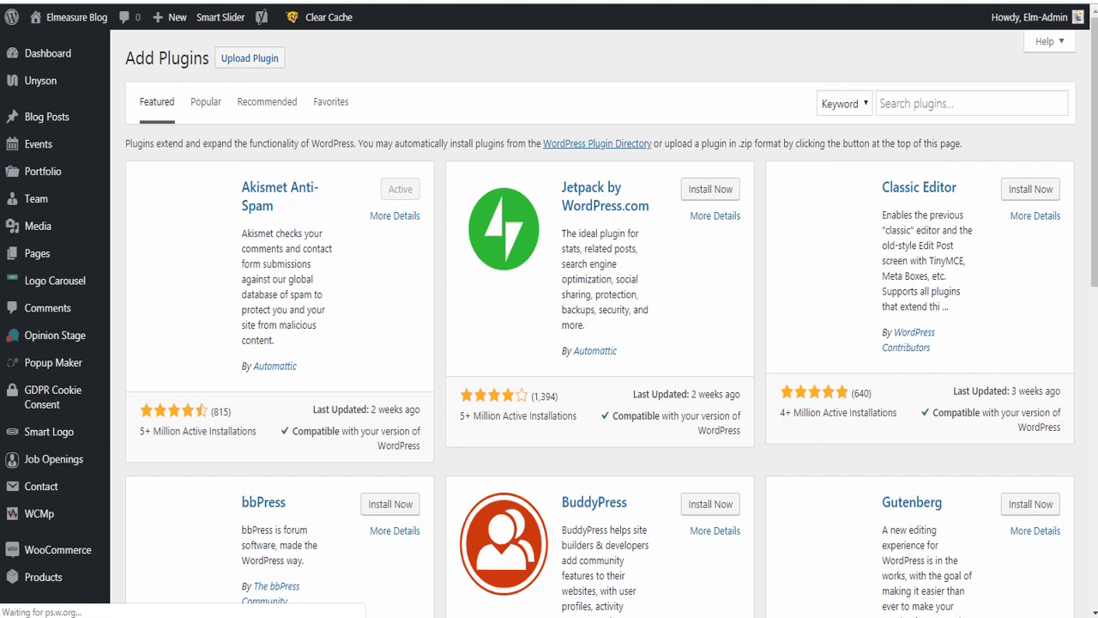
{"action": "left_click", "coordinate": [969, 103]}
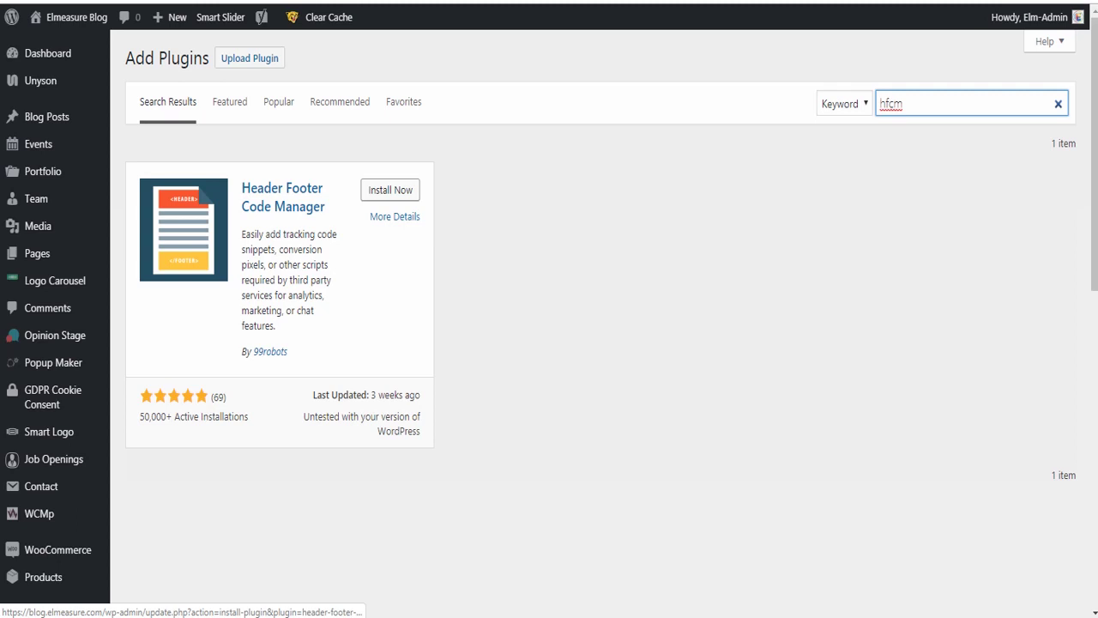
{"action": "left_click", "coordinate": [390, 190]}
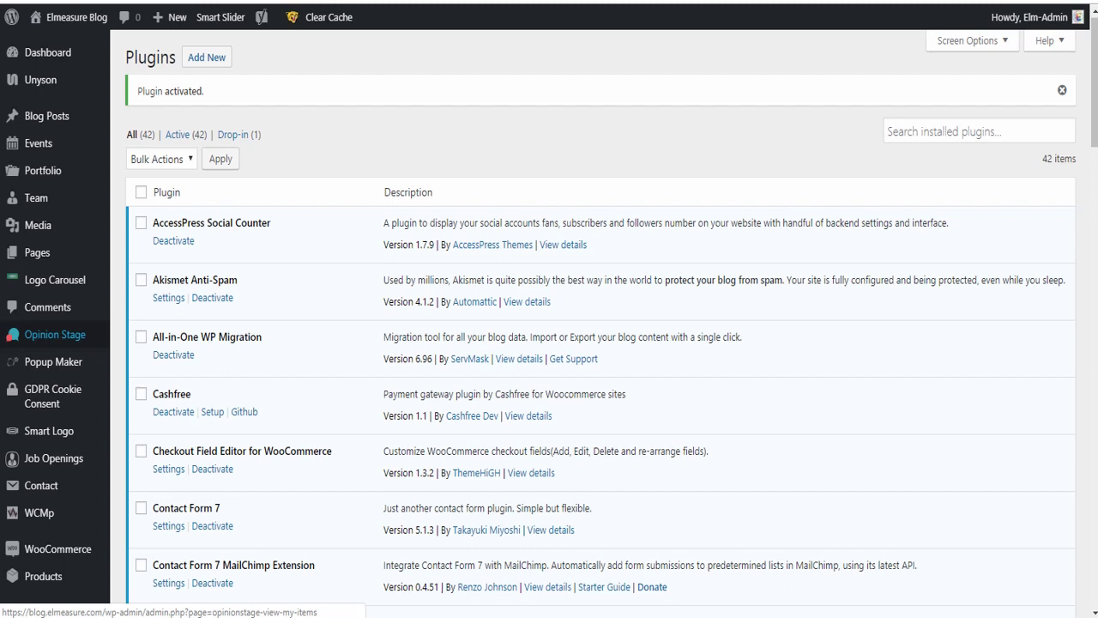
Start adding a new snippet in the Header Footer Code Manager (HFCM) plugin
{"action": "scroll", "coordinate": [69, 343], "scroll_direction": "down", "scroll_amount": 8}
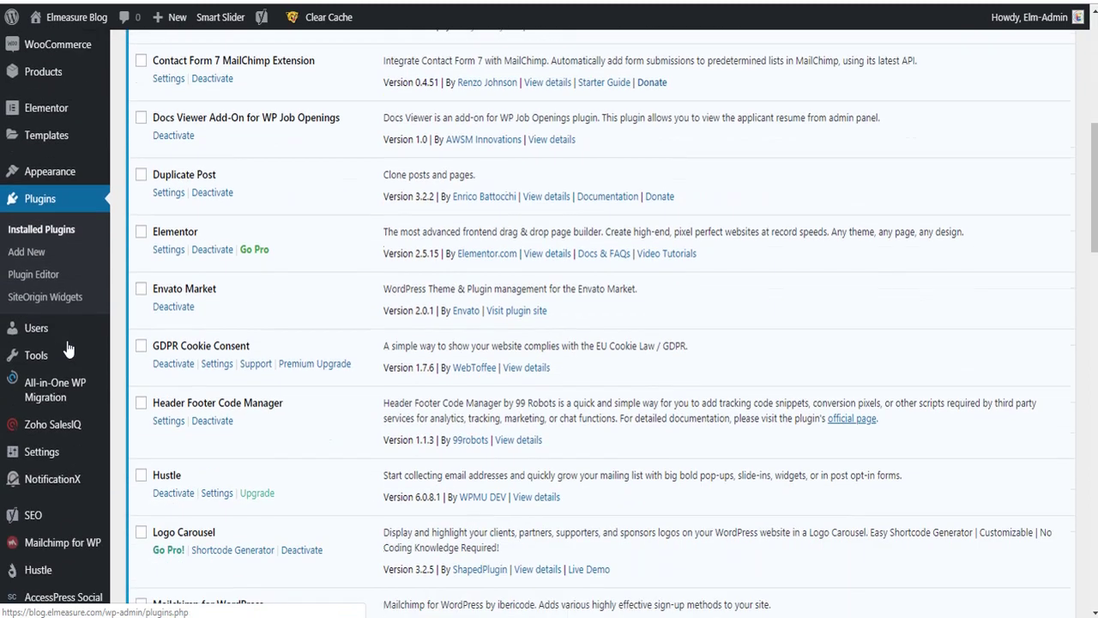
{"action": "mouse_move", "coordinate": [69, 347]}
{"action": "mouse_move", "coordinate": [51, 501]}
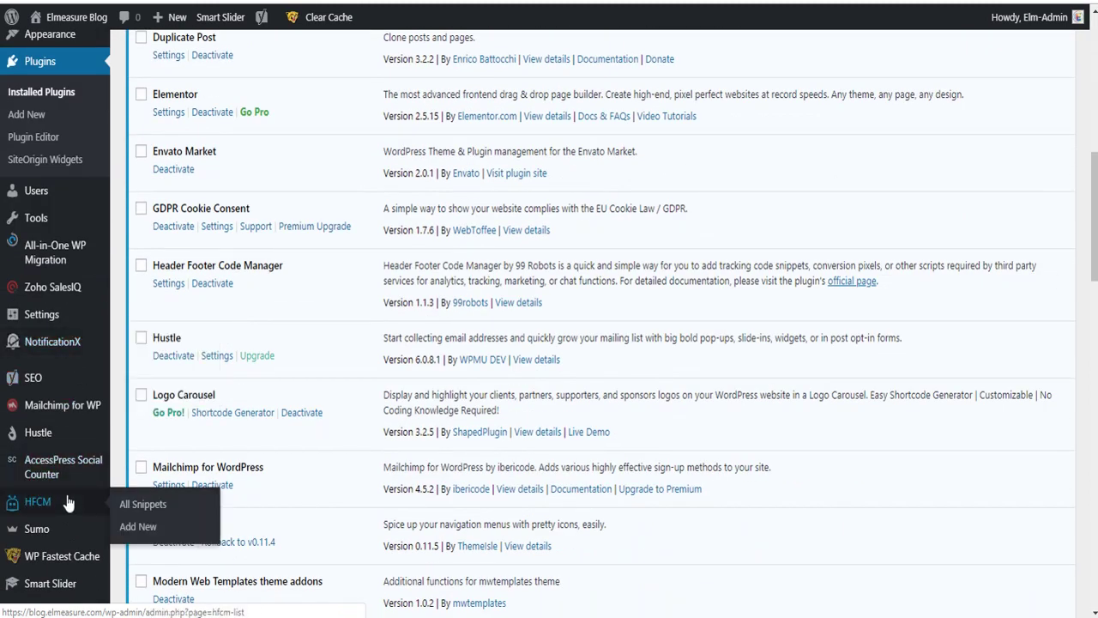
{"action": "left_click", "coordinate": [139, 526]}
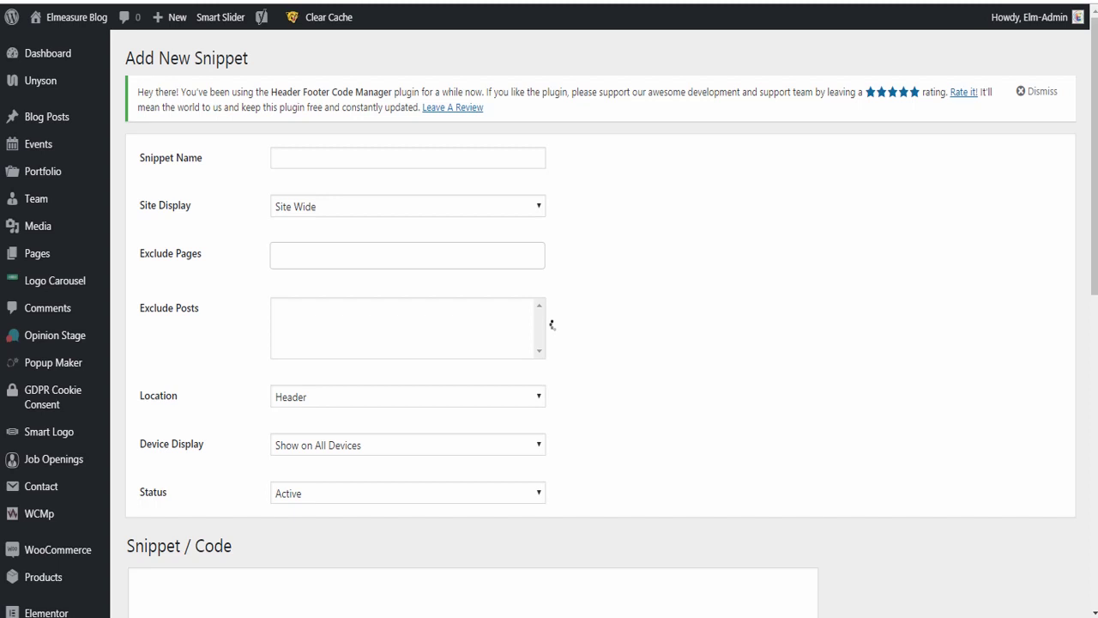
Name the new snippet "Google Customer Review"
{"action": "type", "text": "G"}
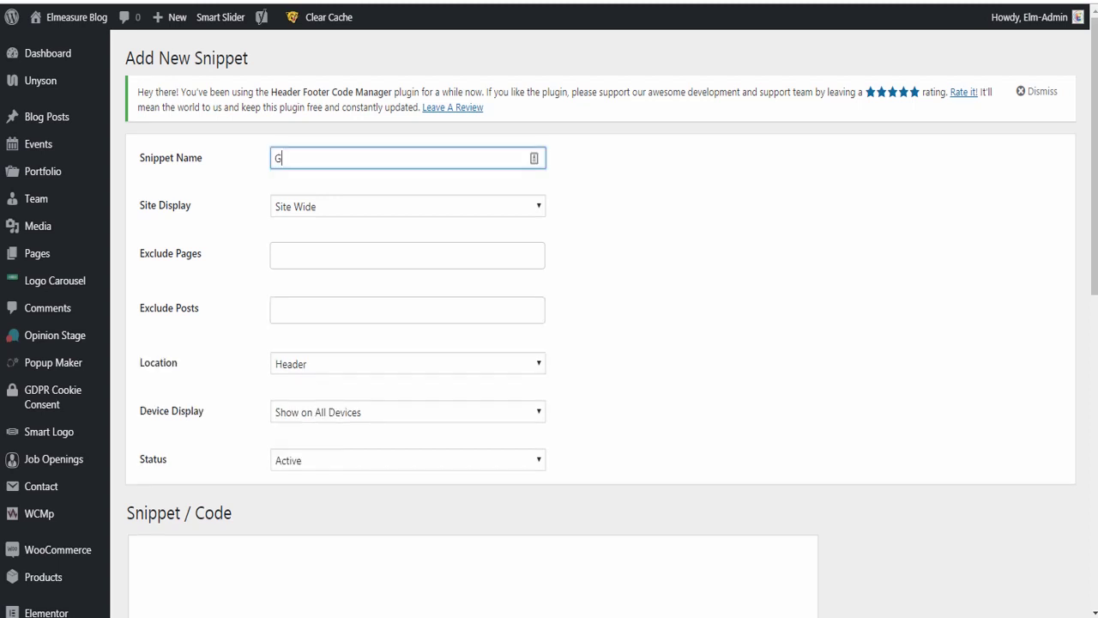
{"action": "type", "text": "Oogl"}
{"action": "key", "text": "BackSpace"}
{"action": "key", "text": "BackSpace"}
{"action": "key", "text": "BackSpace"}
{"action": "type", "text": "oogle CUstomer"}
{"action": "key", "text": "BackSpace"}
{"action": "key", "text": "BackSpace"}
{"action": "key", "text": "BackSpace"}
{"action": "key", "text": "BackSpace"}
{"action": "key", "text": "BackSpace"}
{"action": "key", "text": "BackSpace"}
{"action": "key", "text": "BackSpace"}
{"action": "type", "text": "ustomer REview"}
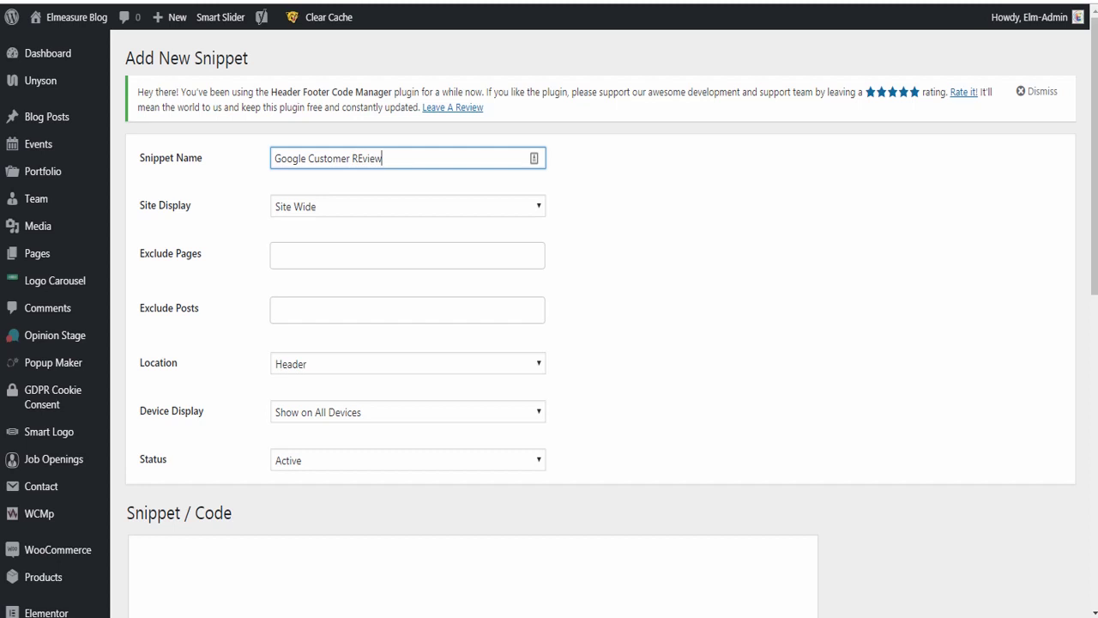
{"action": "type", "text": "e"}
{"action": "key", "text": "BackSpace"}
{"action": "left_click", "coordinate": [370, 157]}
{"action": "key", "text": "BackSpace"}
{"action": "type", "text": "e"}
Set the snippet's site display to Specific Pages and add the Checkout page to its page list
{"action": "left_click", "coordinate": [407, 206]}
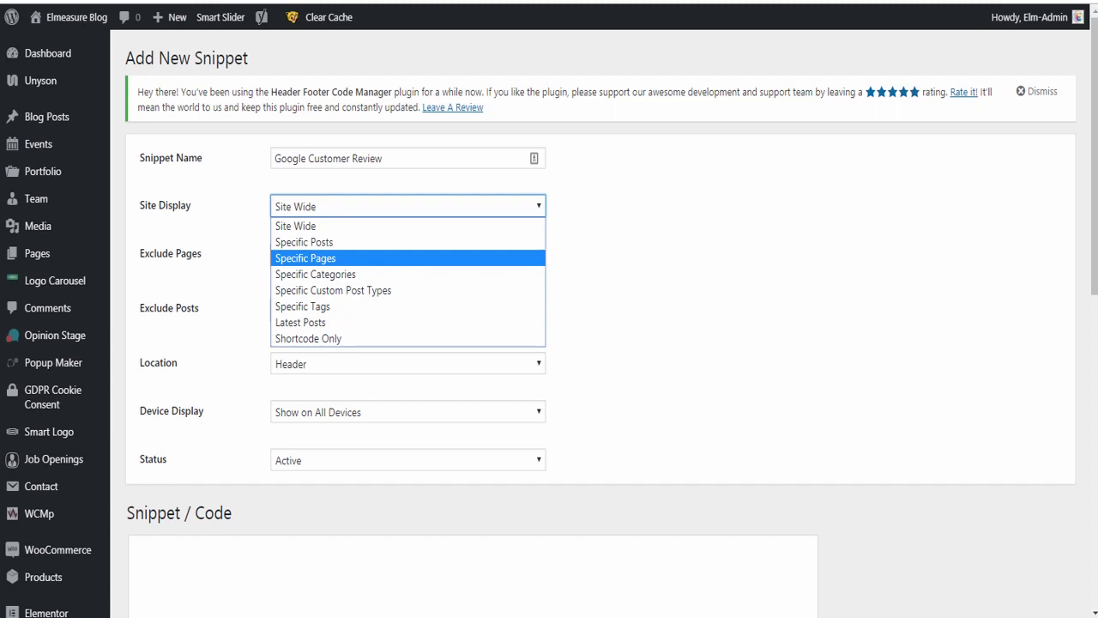
{"action": "key", "text": "Return"}
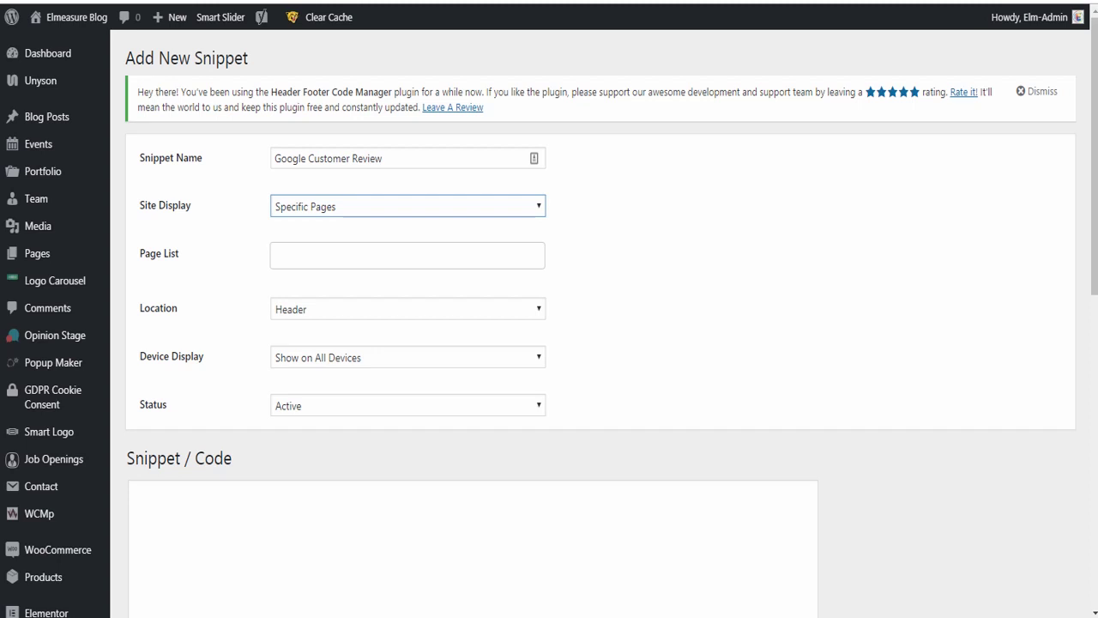
{"action": "left_click", "coordinate": [406, 255]}
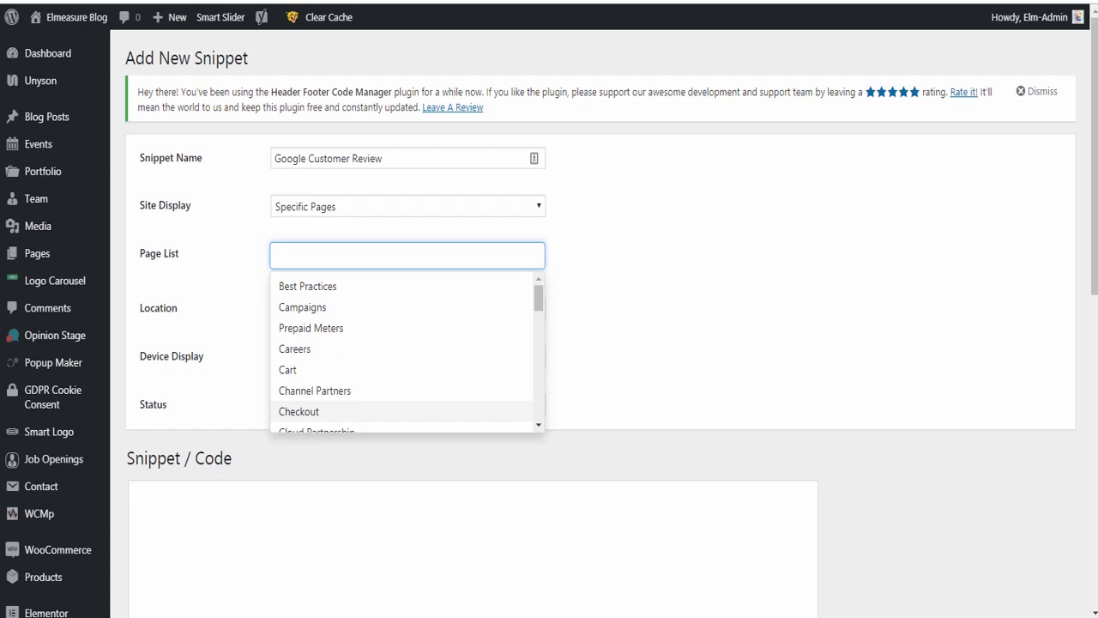
{"action": "key", "text": "Return"}
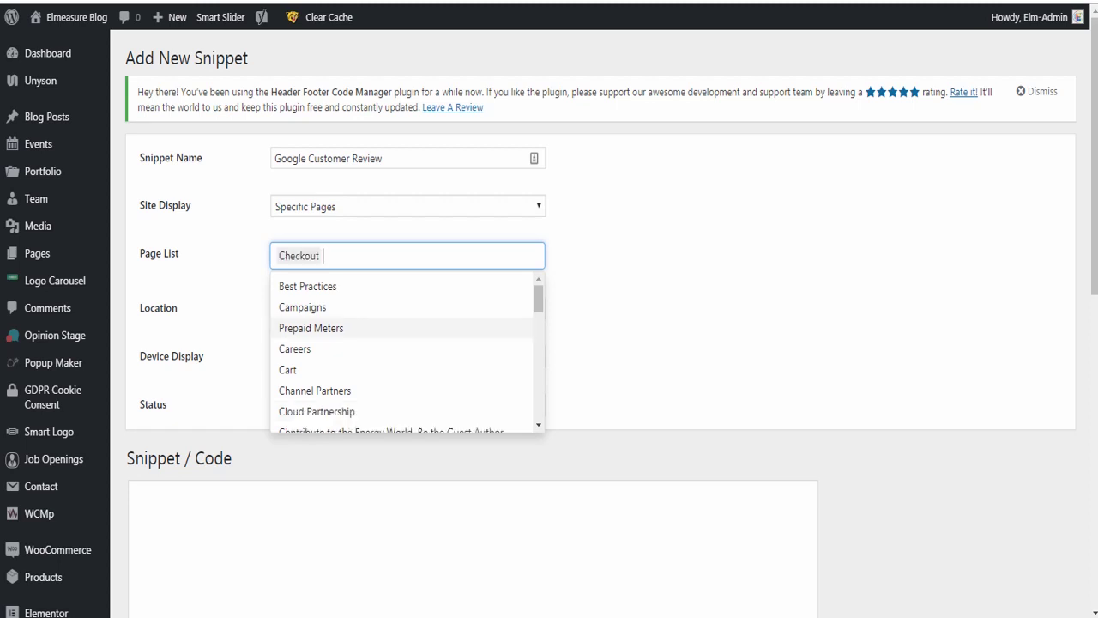
Search the page list for an order confirmation page by browsing it and filtering by "th", "orde" and "con"
{"action": "scroll", "coordinate": [433, 334], "scroll_direction": "down", "scroll_amount": 2}
{"action": "scroll", "coordinate": [433, 334], "scroll_direction": "down", "scroll_amount": 3}
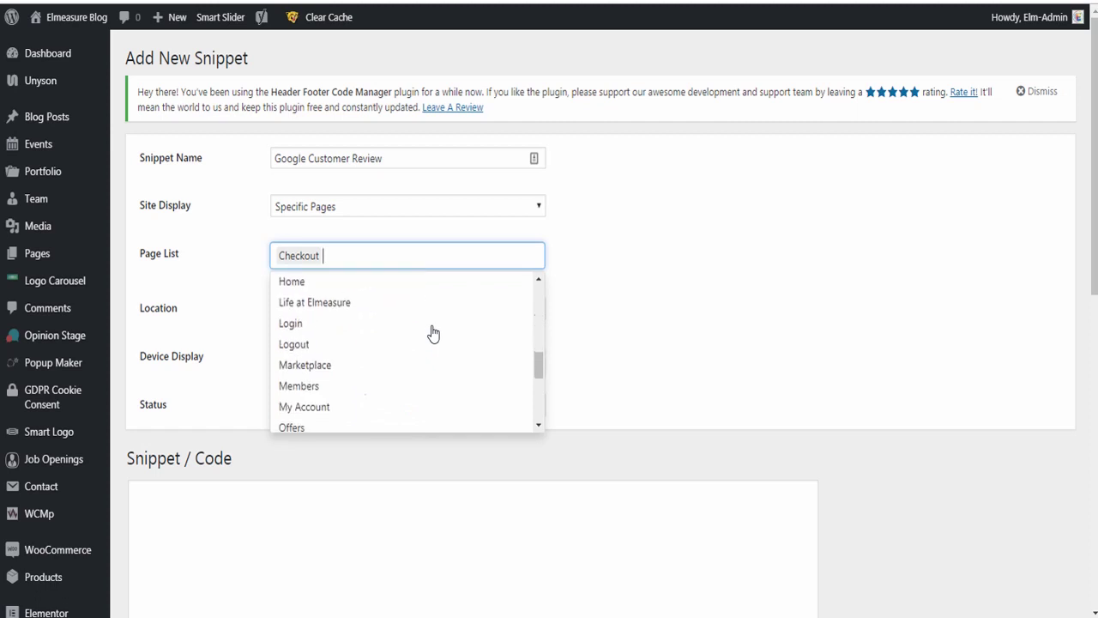
{"action": "scroll", "coordinate": [433, 333], "scroll_direction": "down", "scroll_amount": 1}
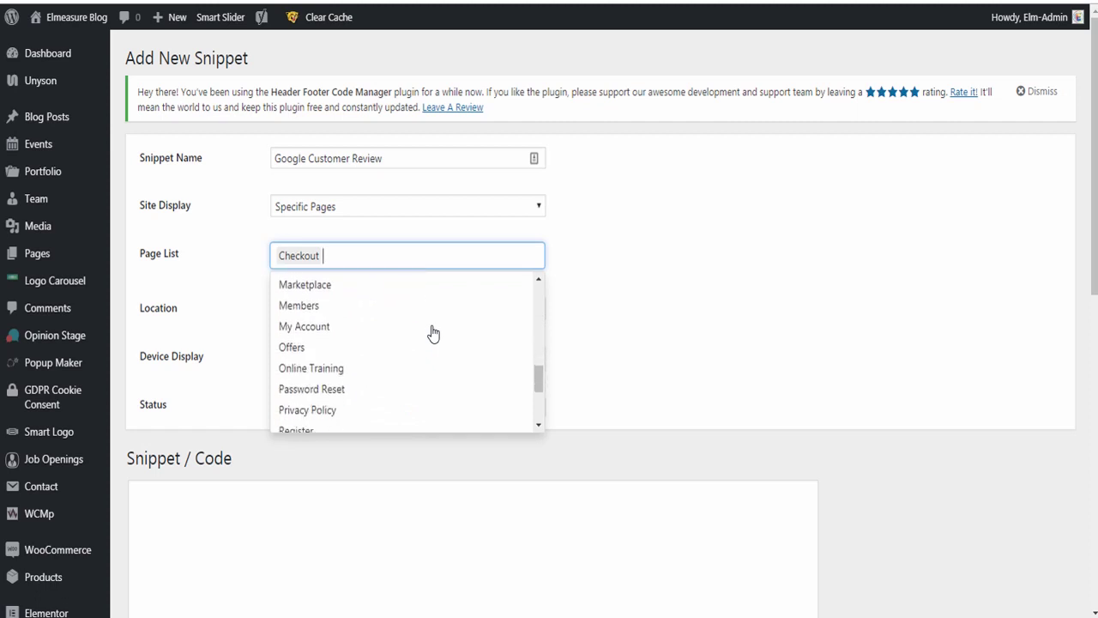
{"action": "scroll", "coordinate": [433, 333], "scroll_direction": "down", "scroll_amount": 1}
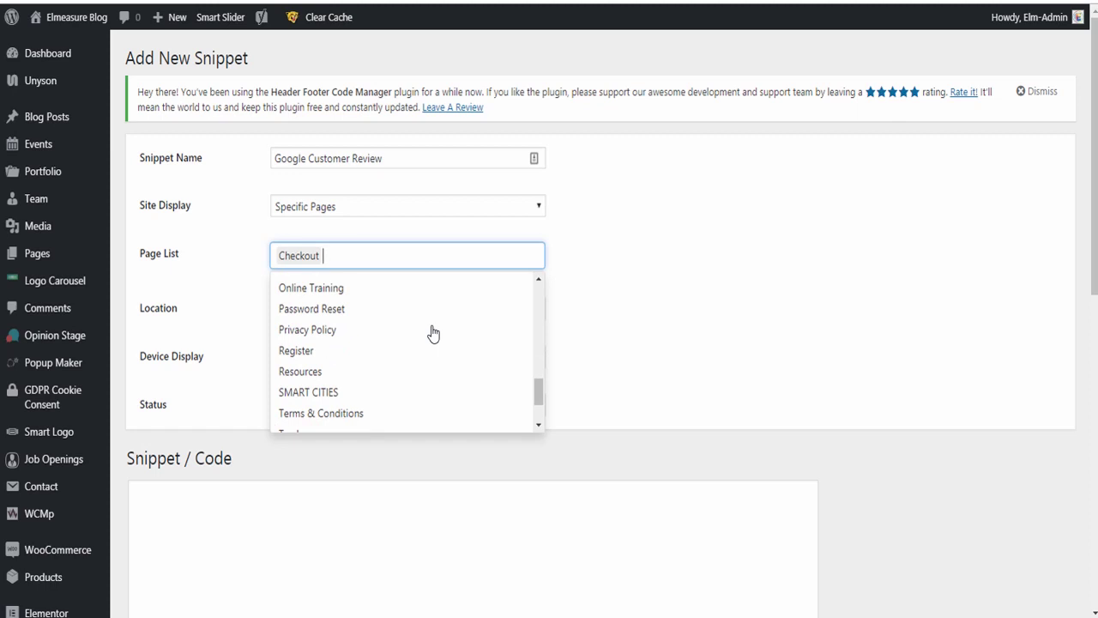
{"action": "scroll", "coordinate": [433, 333], "scroll_direction": "down", "scroll_amount": 3}
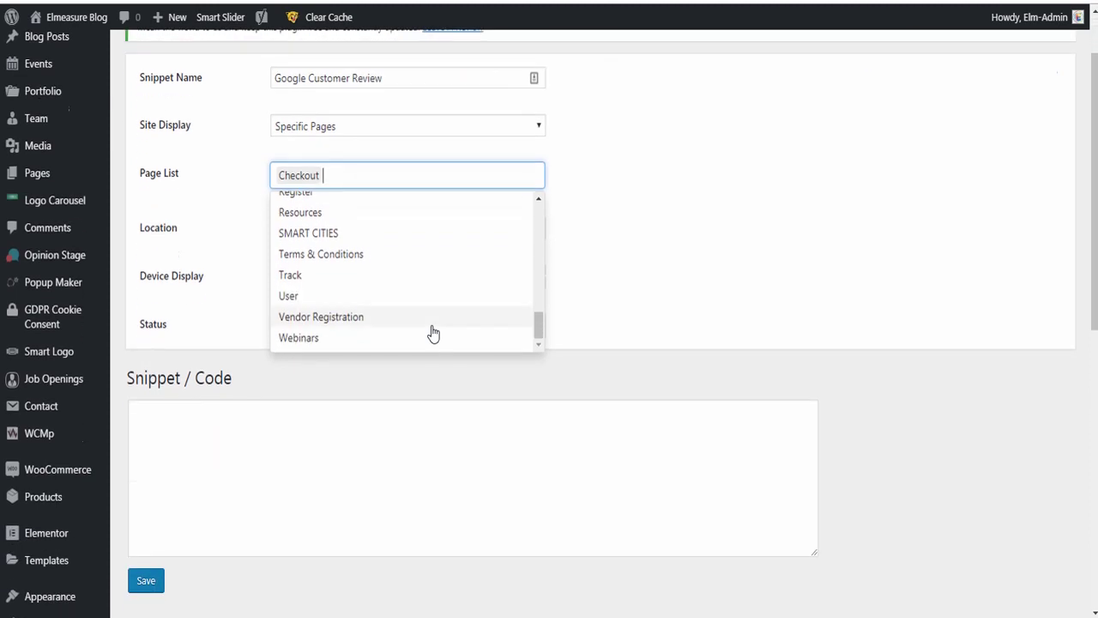
{"action": "type", "text": "th"}
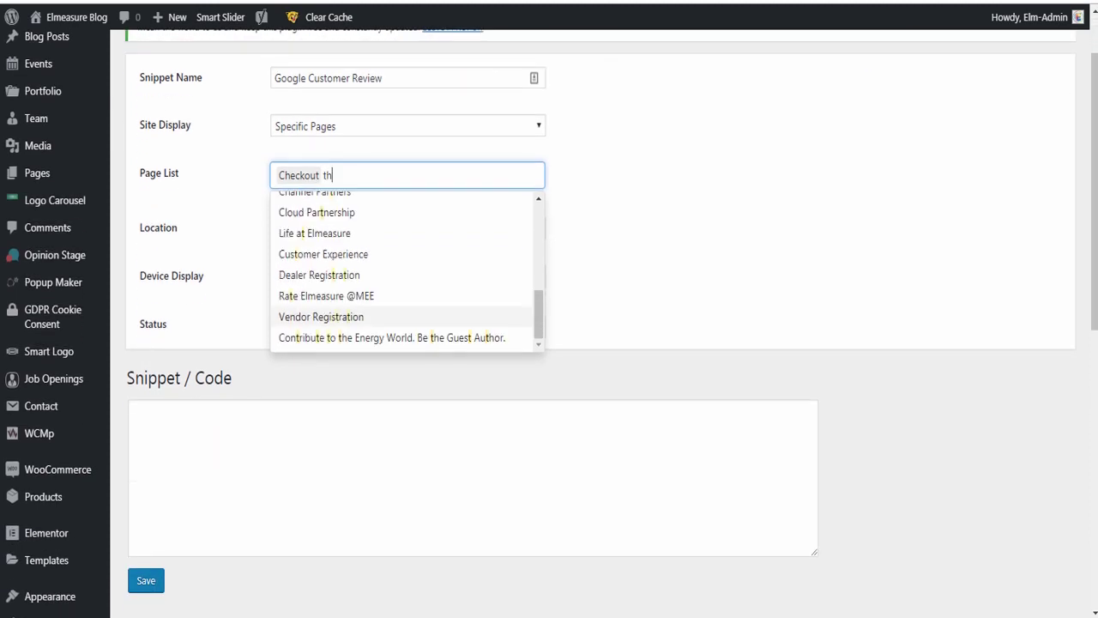
{"action": "key", "text": "BackSpace"}
{"action": "key", "text": "BackSpace"}
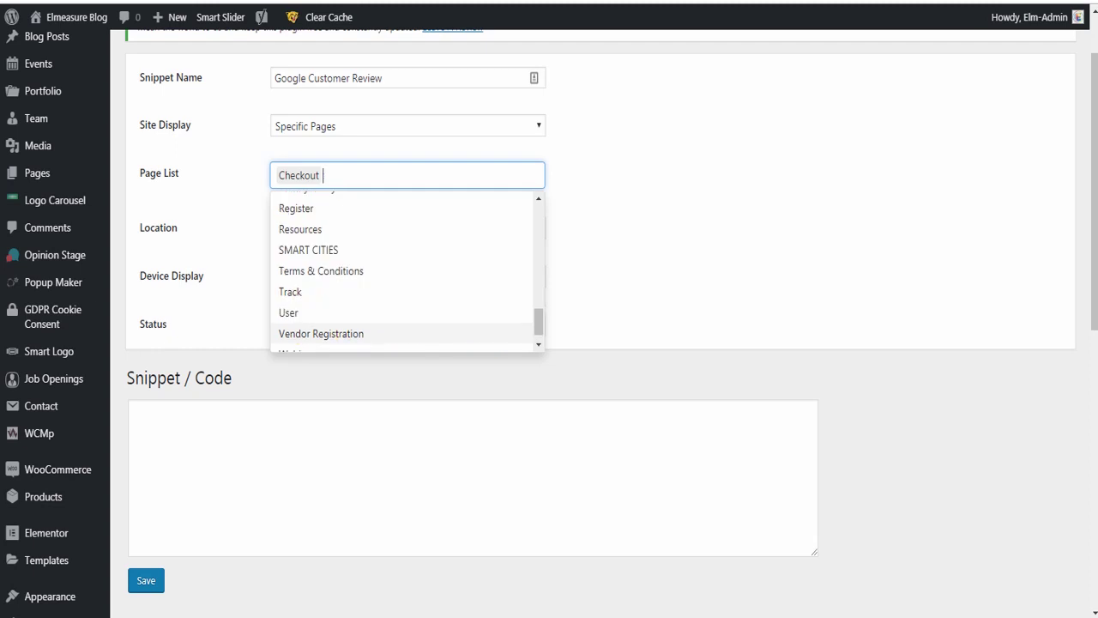
{"action": "type", "text": "orde"}
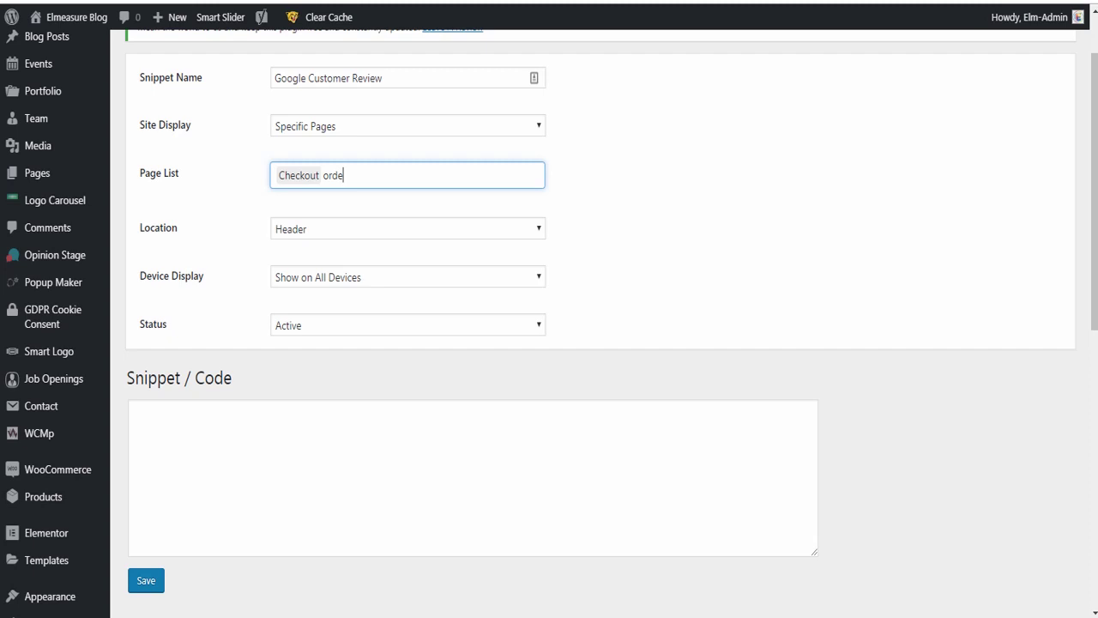
{"action": "key", "text": "BackSpace"}
{"action": "key", "text": "BackSpace"}
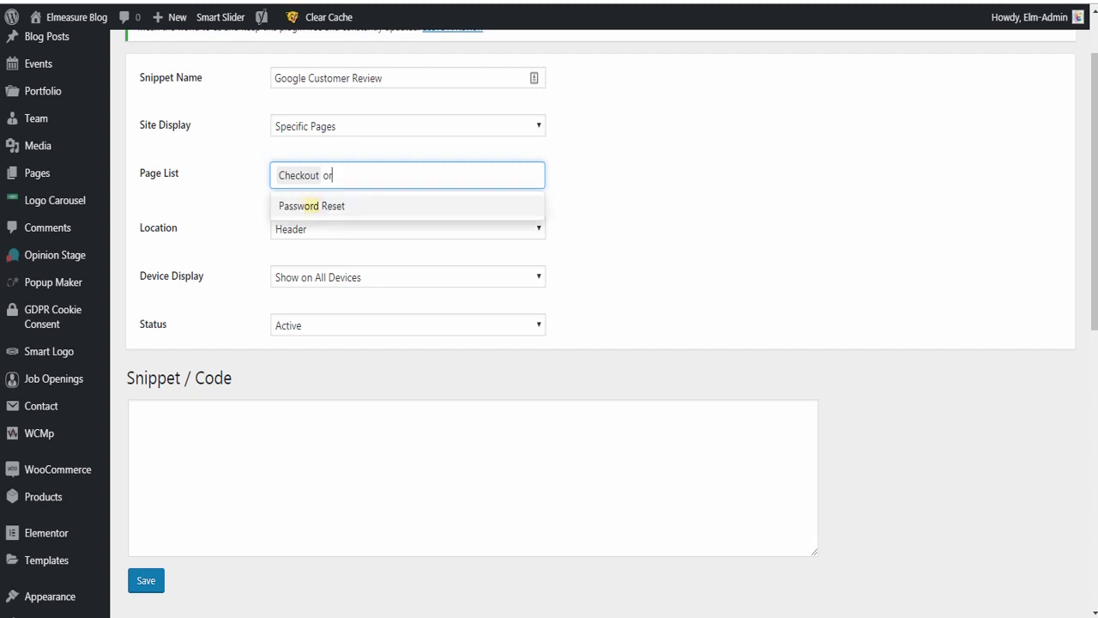
{"action": "key", "text": "BackSpace"}
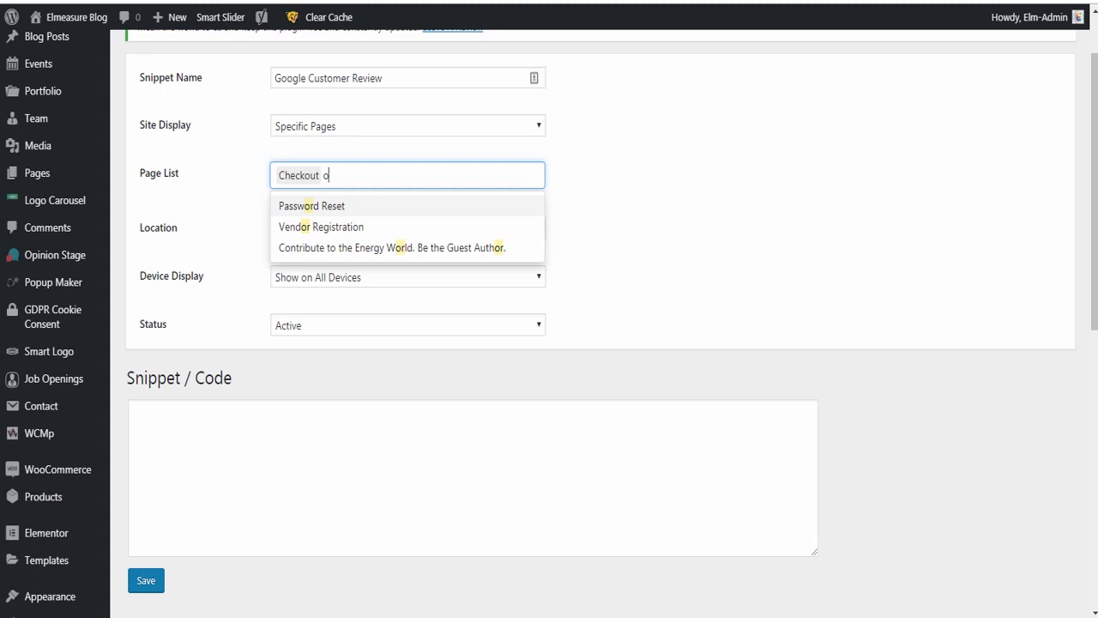
{"action": "key", "text": "BackSpace"}
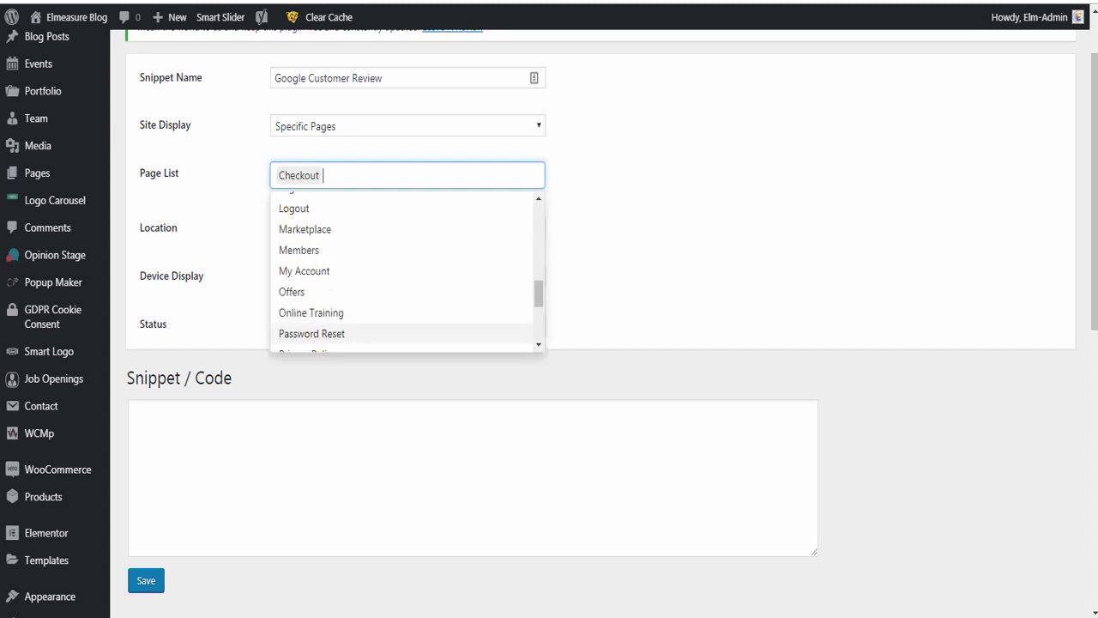
{"action": "type", "text": "con"}
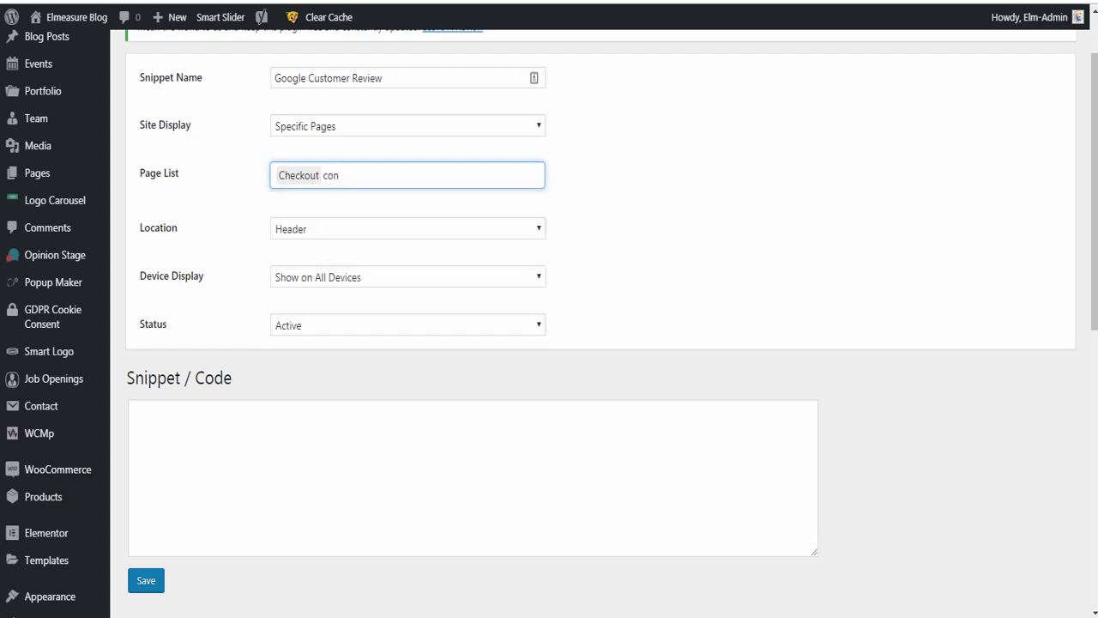
{"action": "key", "text": "BackSpace"}
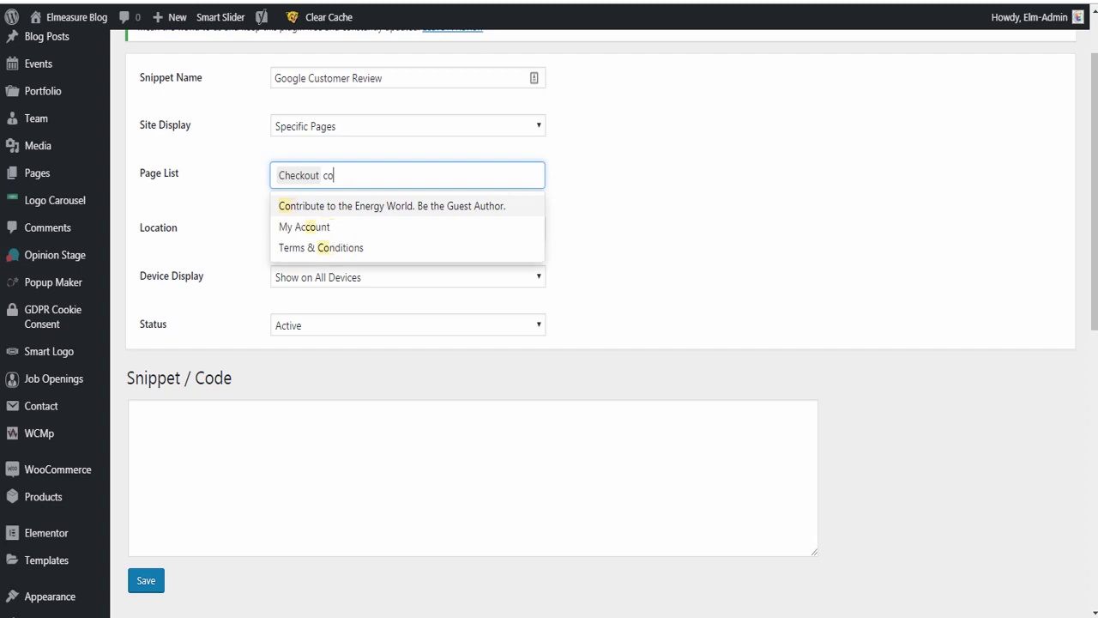
{"action": "key", "text": "BackSpace"}
{"action": "key", "text": "BackSpace"}
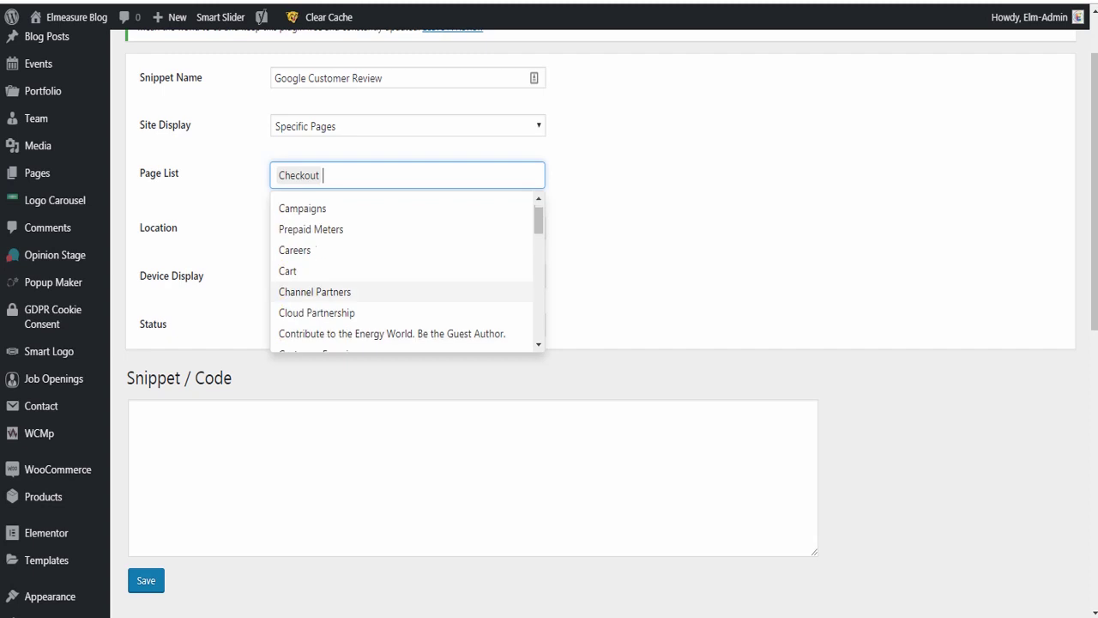
{"action": "key", "text": "Escape"}
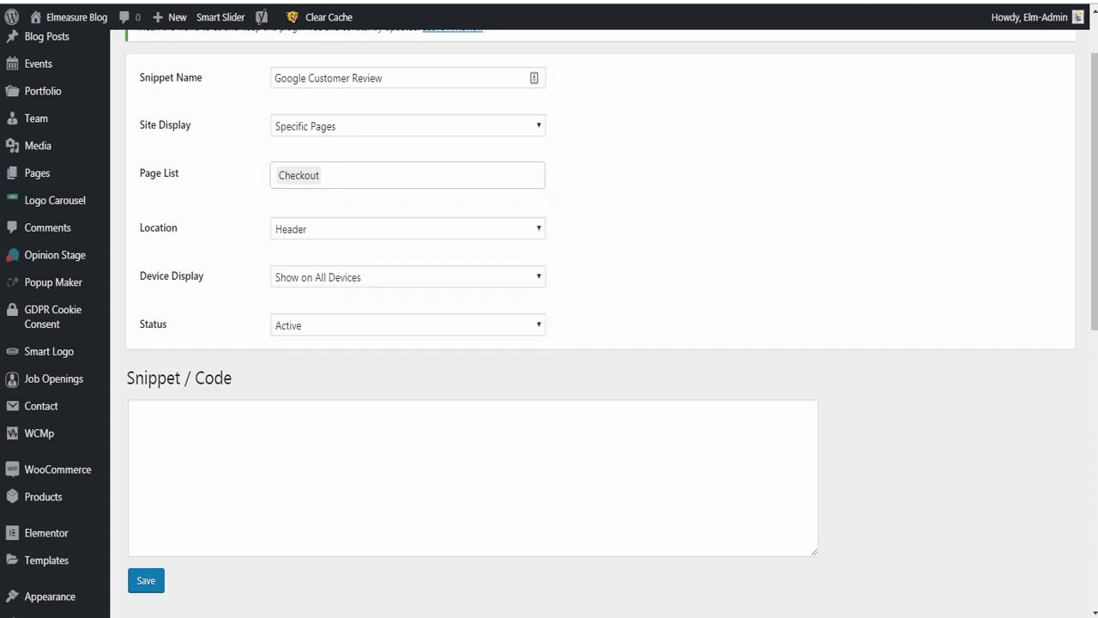
Set the snippet's location to Before Content and paste the copied survey opt-in code into the Snippet / Code box
{"action": "left_click", "coordinate": [408, 229]}
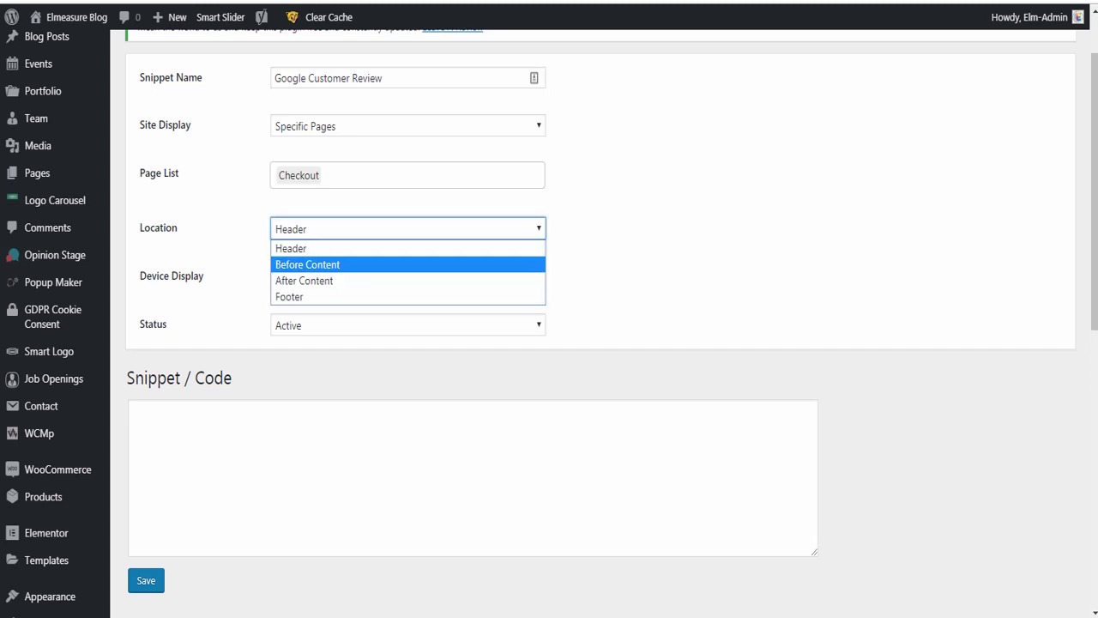
{"action": "key", "text": "Return"}
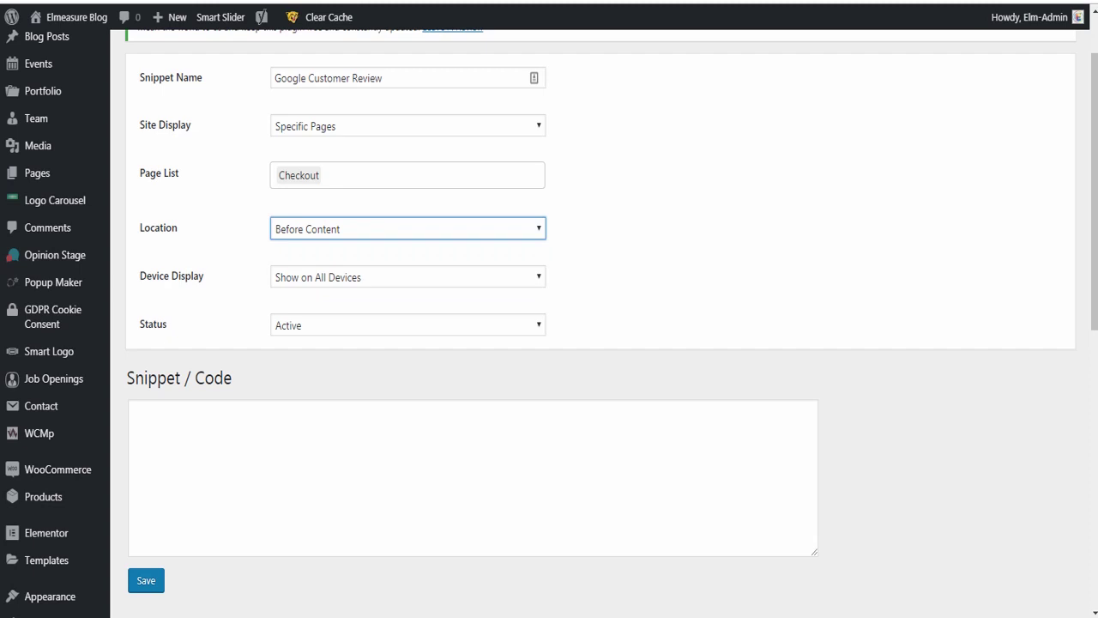
{"action": "left_click", "coordinate": [471, 477]}
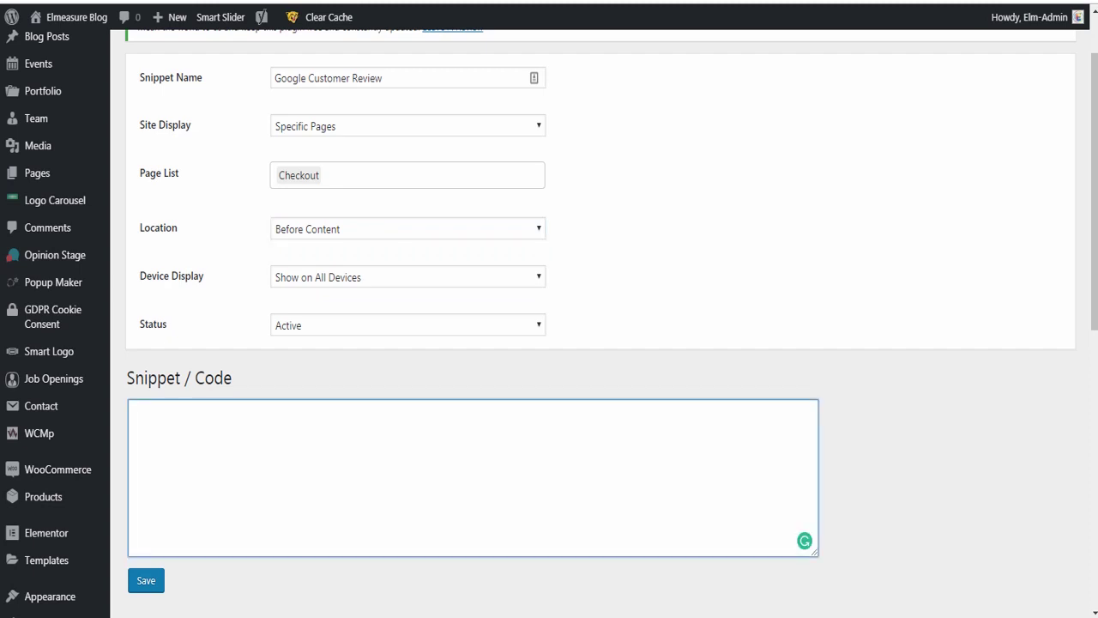
{"action": "type", "text": "order confirmation page:"}
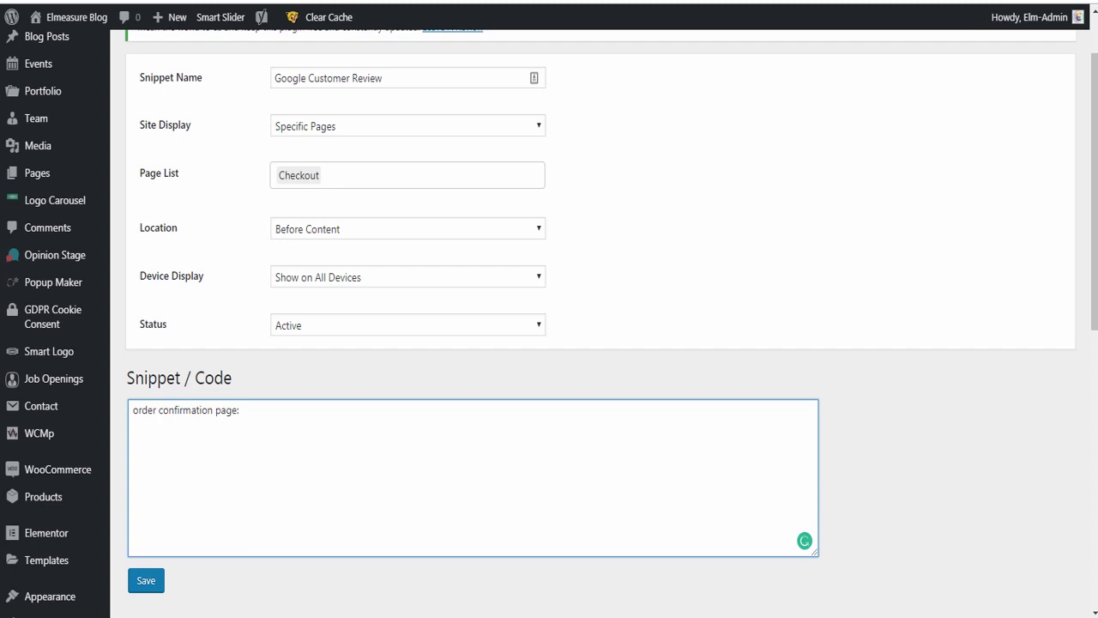
{"action": "key", "text": "ctrl+z"}
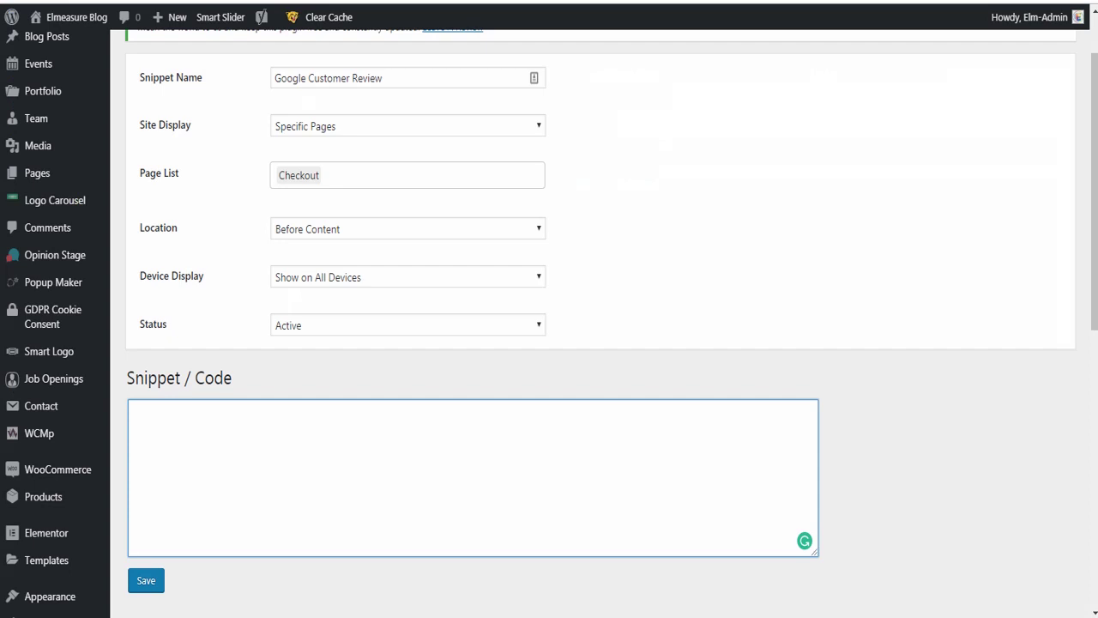
{"action": "key", "text": "ctrl+v"}
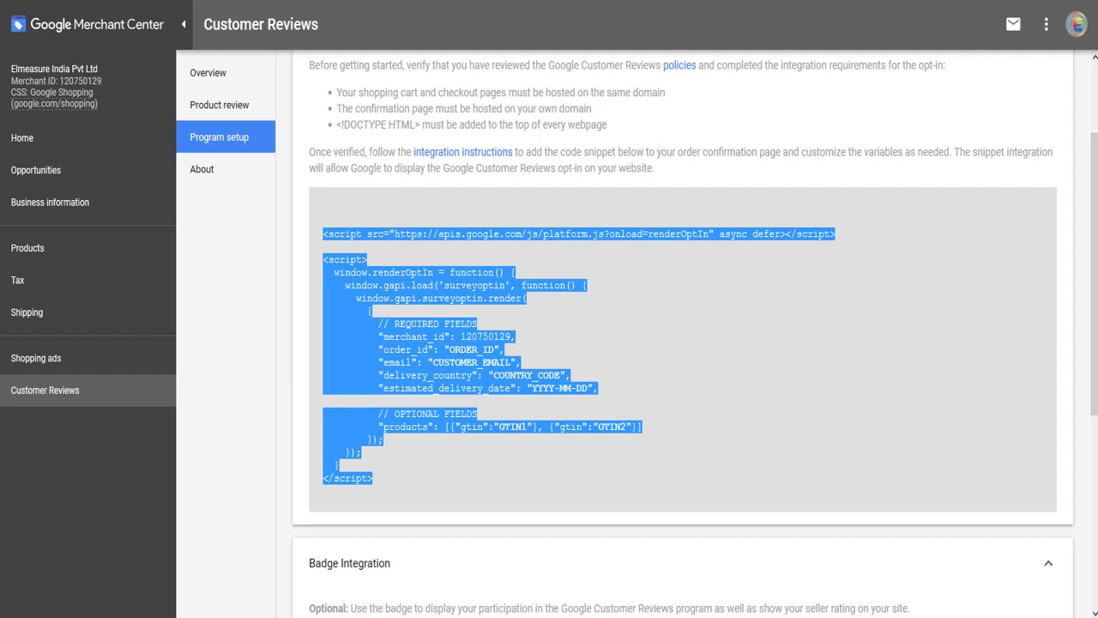
Copy the entire Badge Integration code snippet from the Customer Reviews program setup page
{"action": "scroll", "coordinate": [574, 263], "scroll_direction": "down", "scroll_amount": 3}
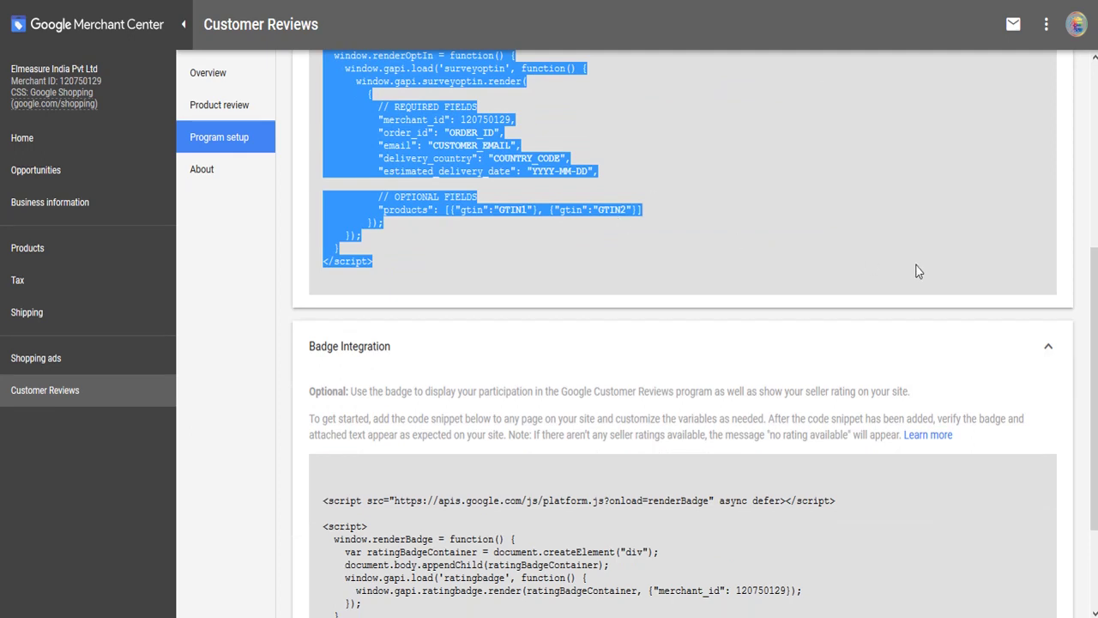
{"action": "scroll", "coordinate": [916, 271], "scroll_direction": "down", "scroll_amount": 3}
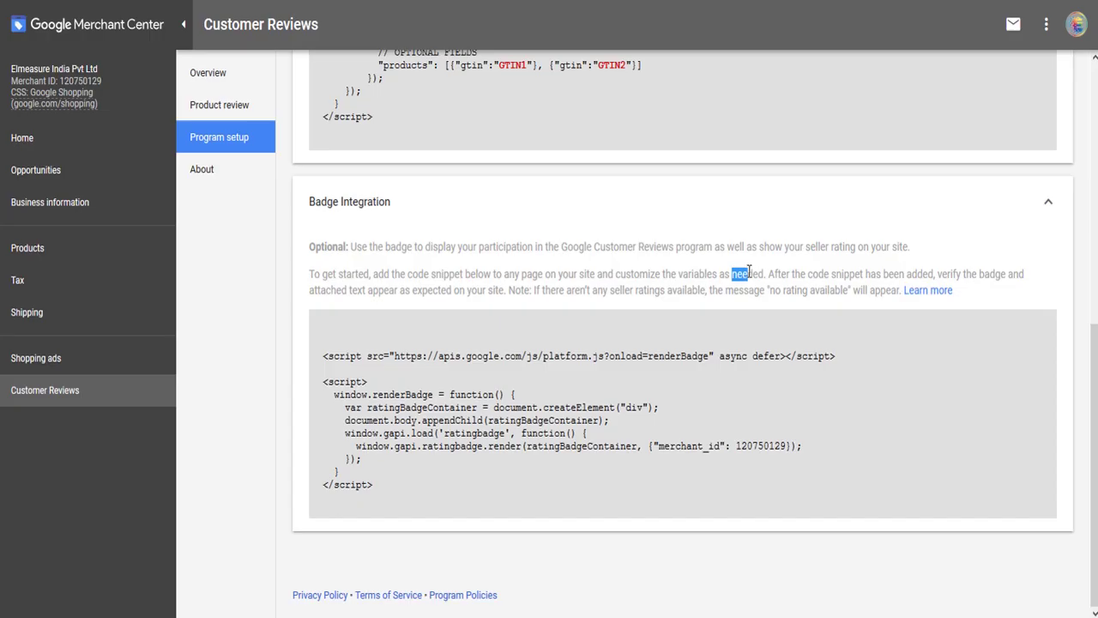
{"action": "left_click_drag", "start_coordinate": [753, 273], "coordinate": [762, 271]}
{"action": "double_click", "coordinate": [422, 407]}
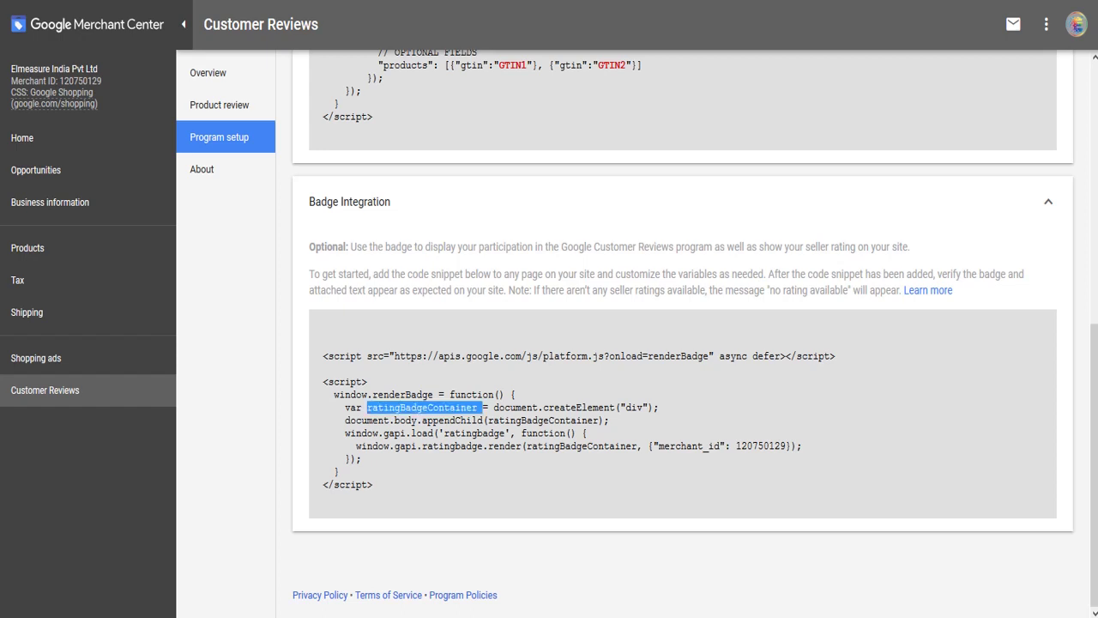
{"action": "triple_click", "coordinate": [422, 407]}
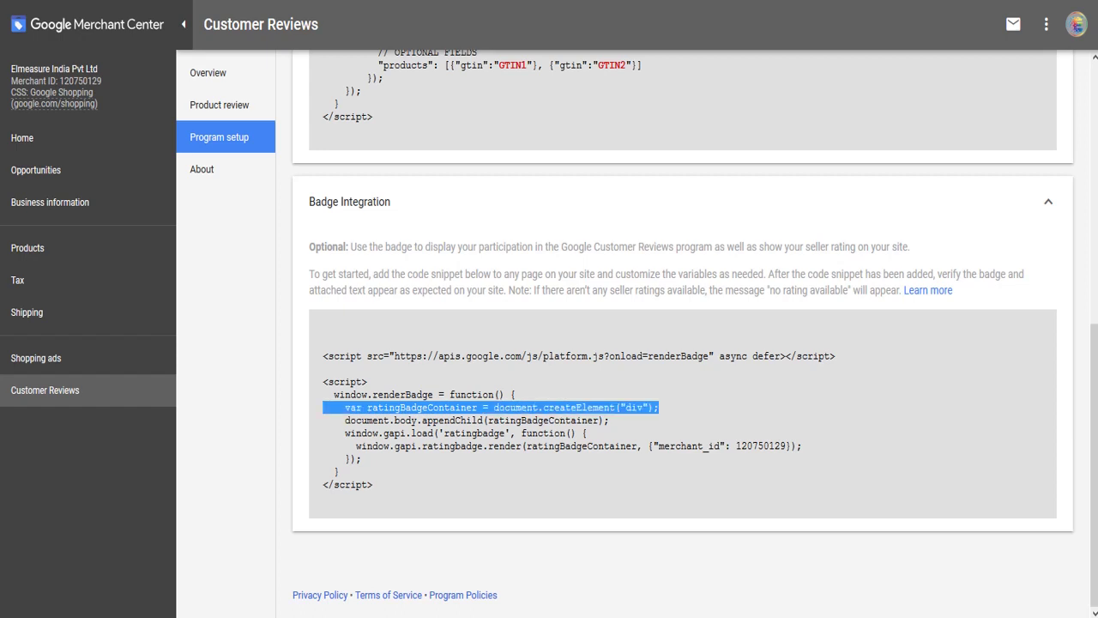
{"action": "key", "text": "ctrl+a"}
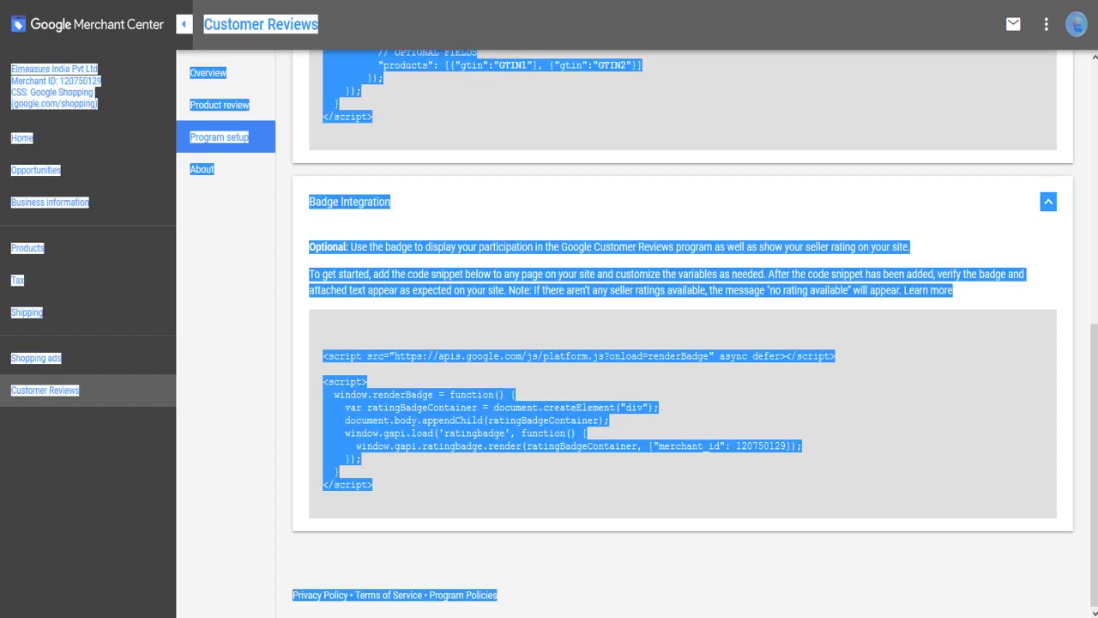
{"action": "left_click", "coordinate": [423, 407]}
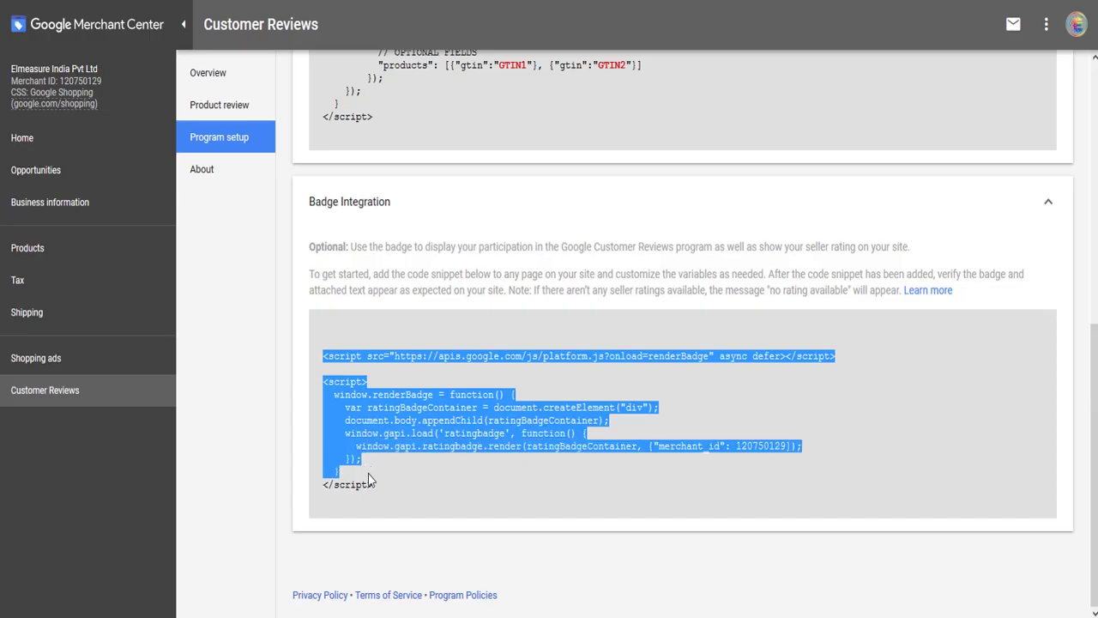
{"action": "mouse_move", "coordinate": [378, 480]}
{"action": "left_mouse_down"}
{"action": "mouse_move", "coordinate": [360, 486]}
{"action": "mouse_move", "coordinate": [373, 485]}
{"action": "left_mouse_up"}
{"action": "key", "text": "ctrl+c"}
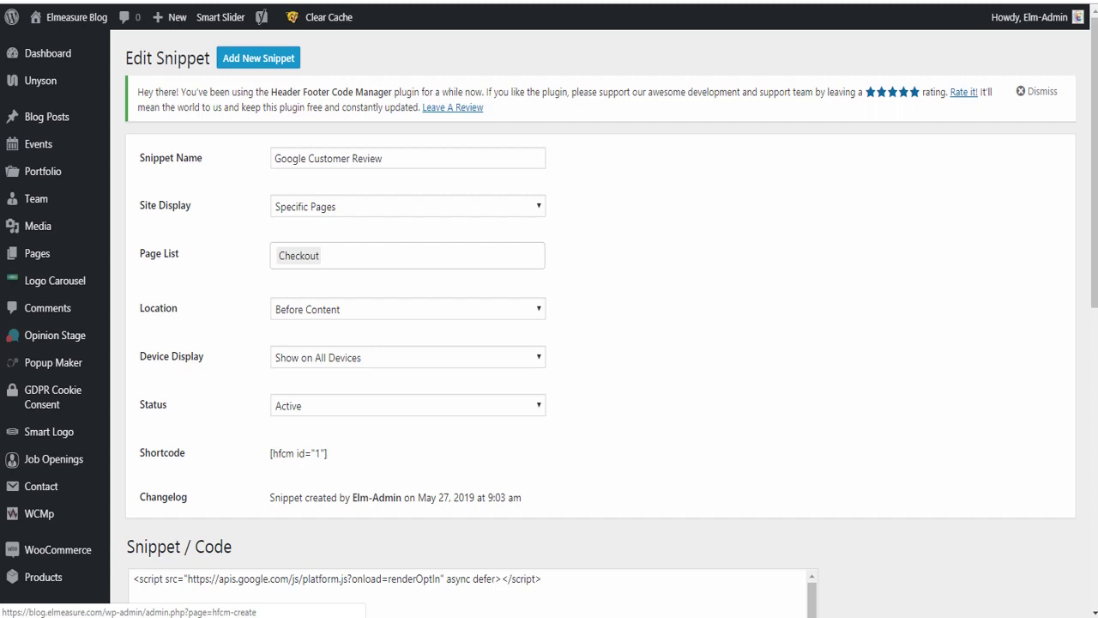
Switch to the WordPress snippet editor and start a new snippet named "Google Customer Review Badge"
{"action": "left_click", "coordinate": [258, 58]}
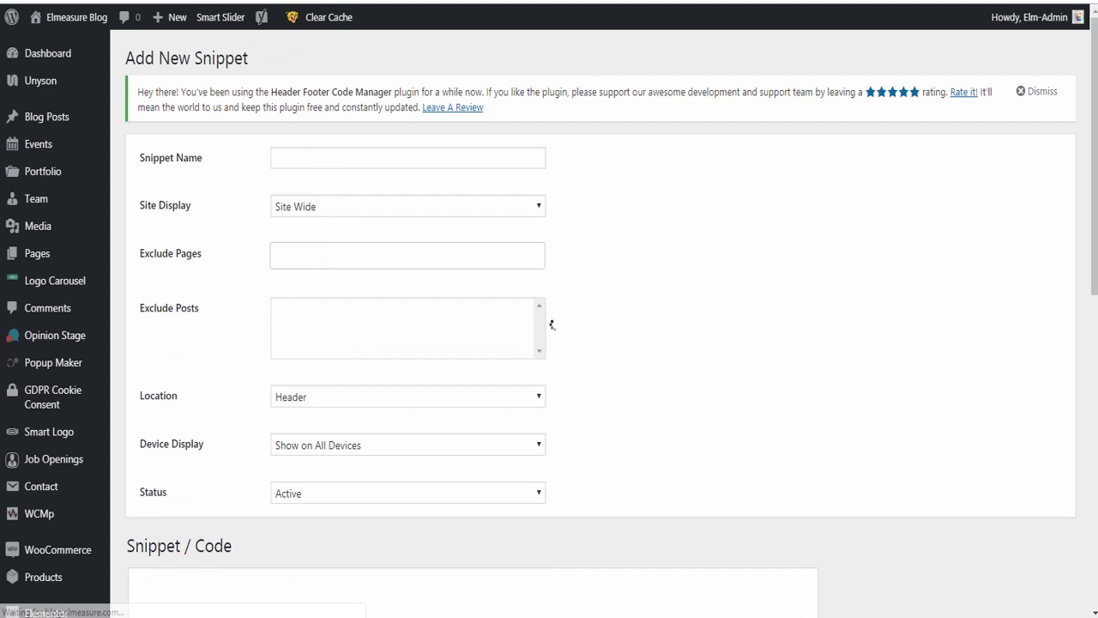
{"action": "left_click", "coordinate": [407, 158]}
{"action": "type", "text": "G"}
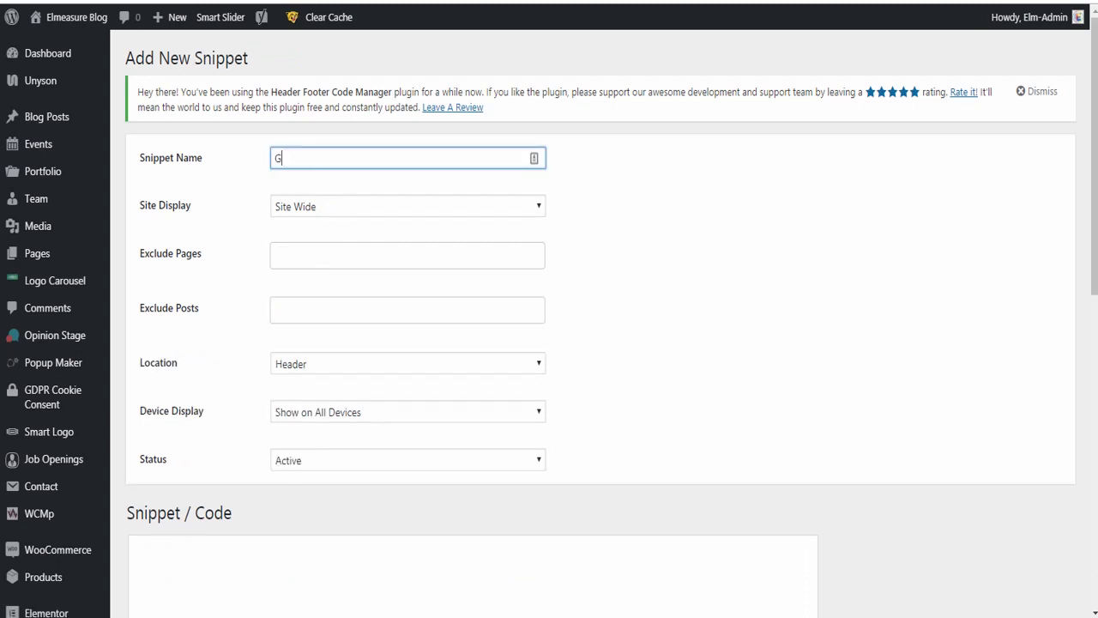
{"action": "type", "text": "oogle Customer Review B"}
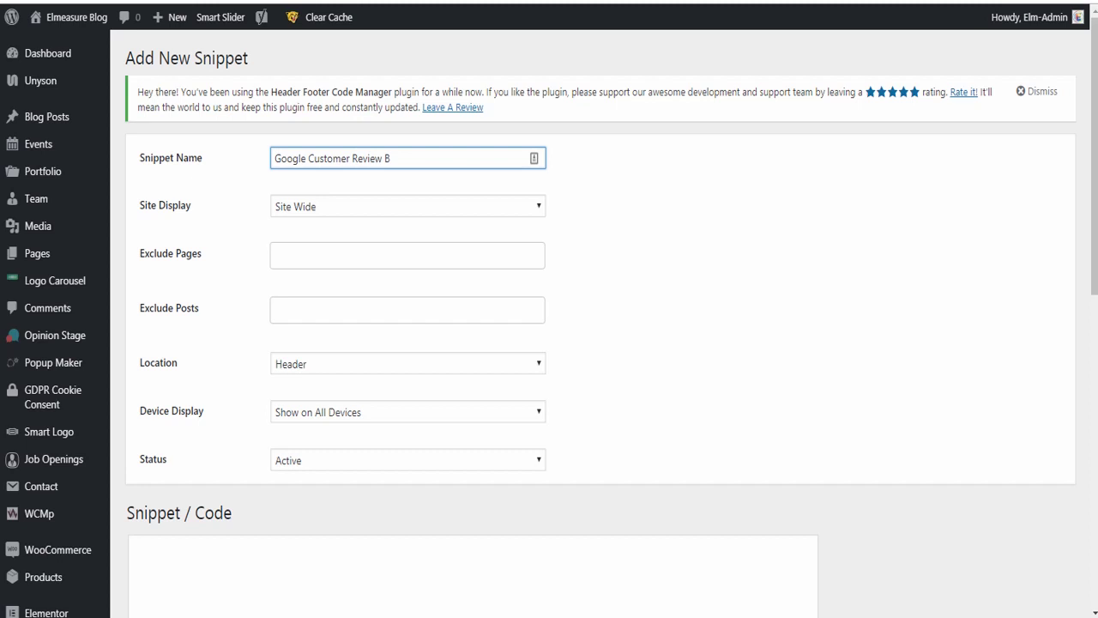
{"action": "type", "text": "adge"}
Set the badge snippet's site display to Specific Pages and add the Home and Marketplace pages to its page list
{"action": "left_click", "coordinate": [407, 206]}
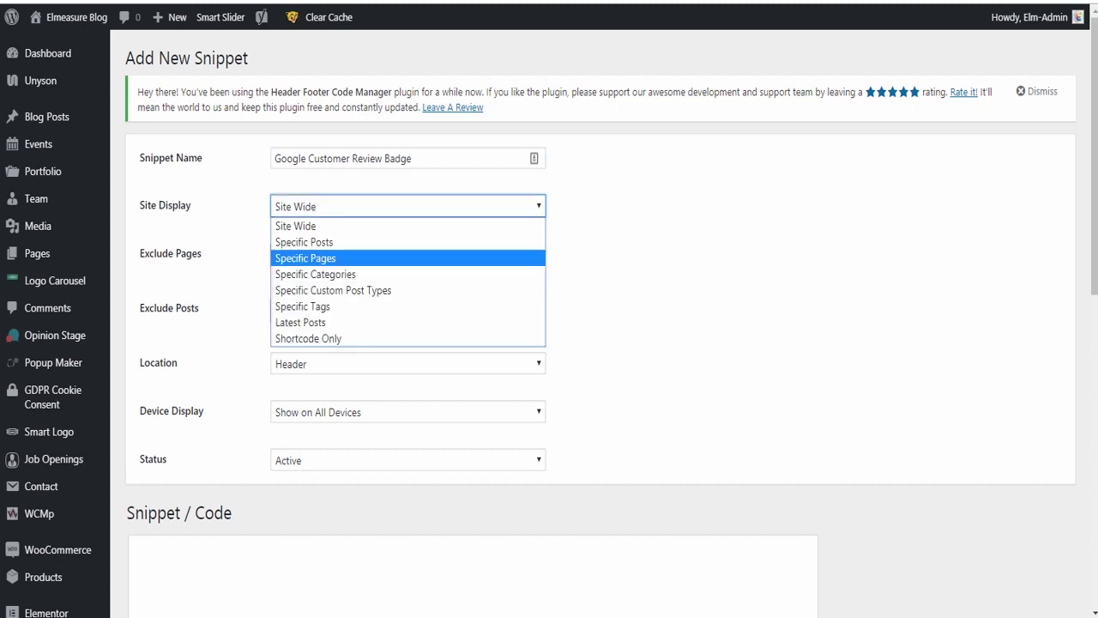
{"action": "left_click", "coordinate": [306, 257]}
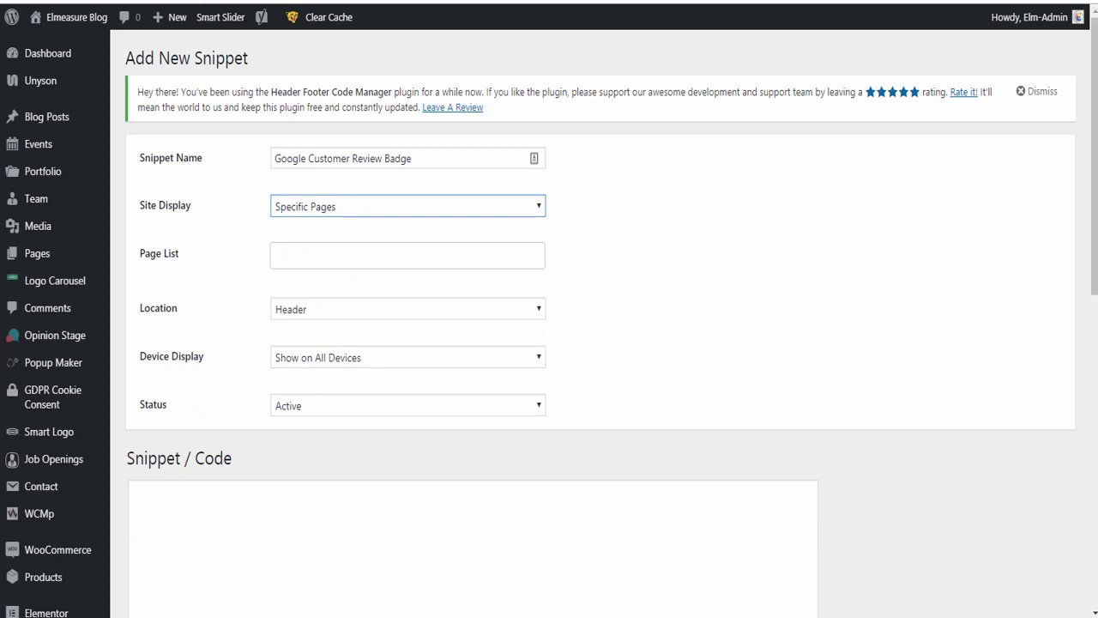
{"action": "left_click", "coordinate": [343, 255]}
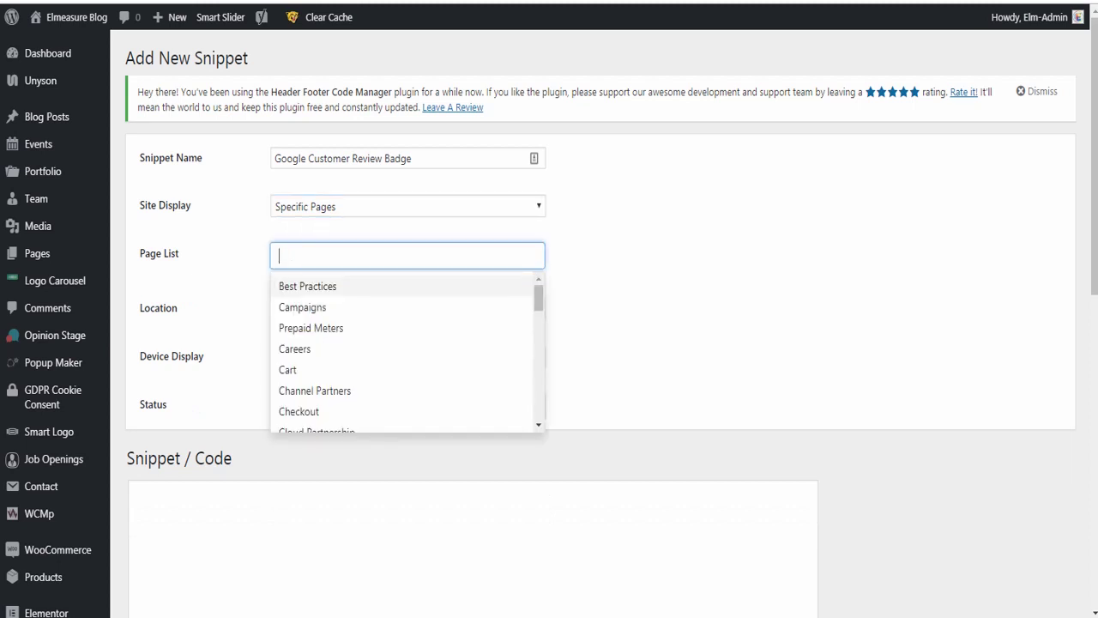
{"action": "type", "text": "bl"}
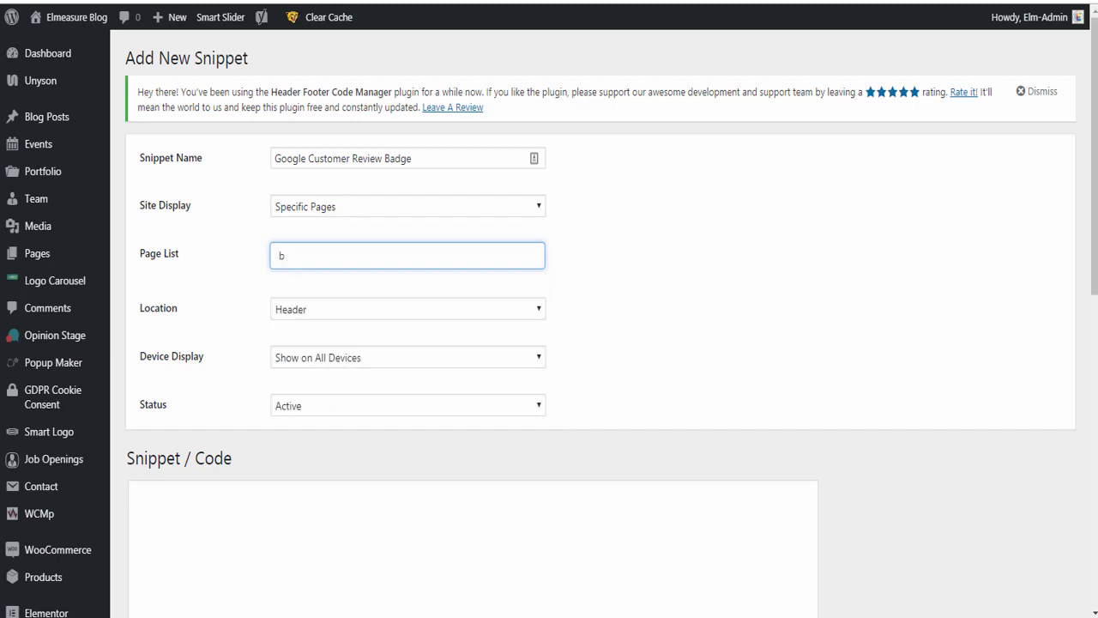
{"action": "key", "text": "BackSpace"}
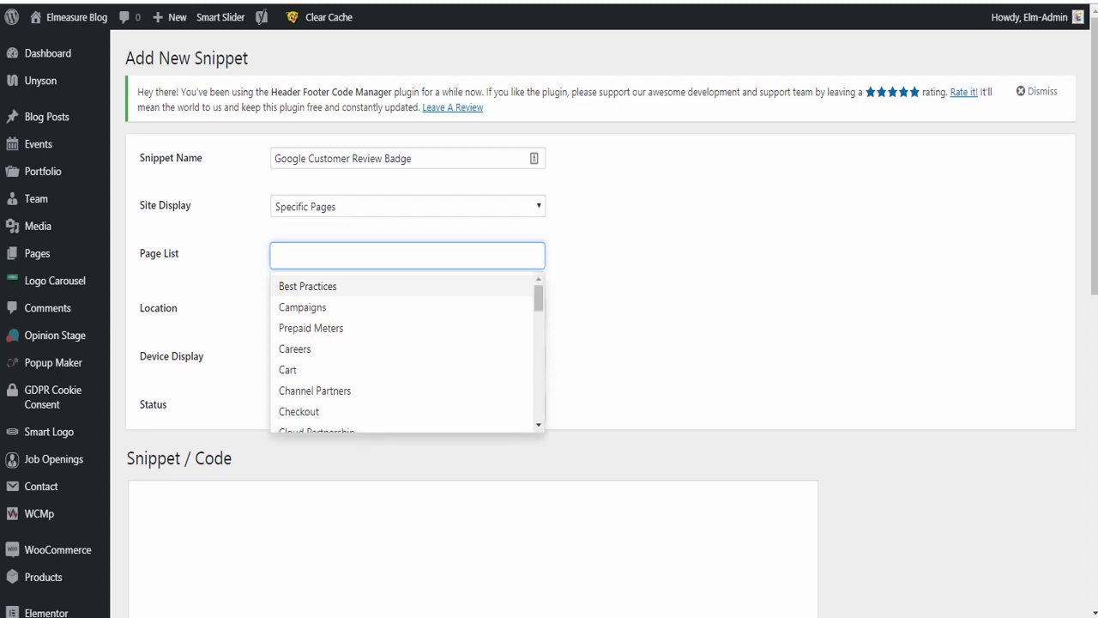
{"action": "type", "text": "h"}
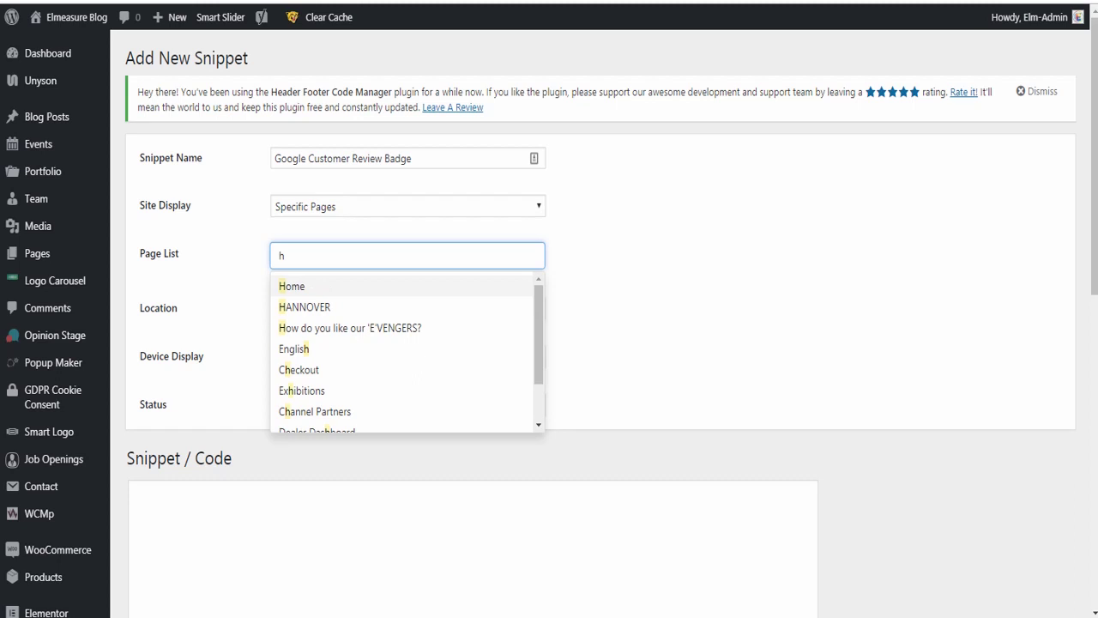
{"action": "key", "text": "Return"}
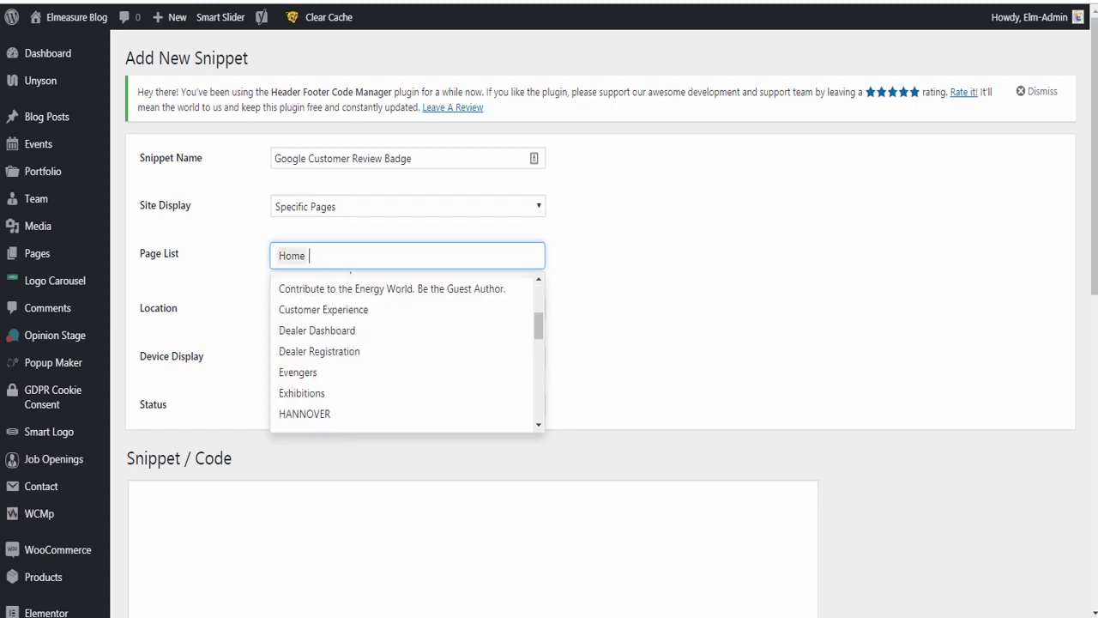
{"action": "key", "text": "Escape"}
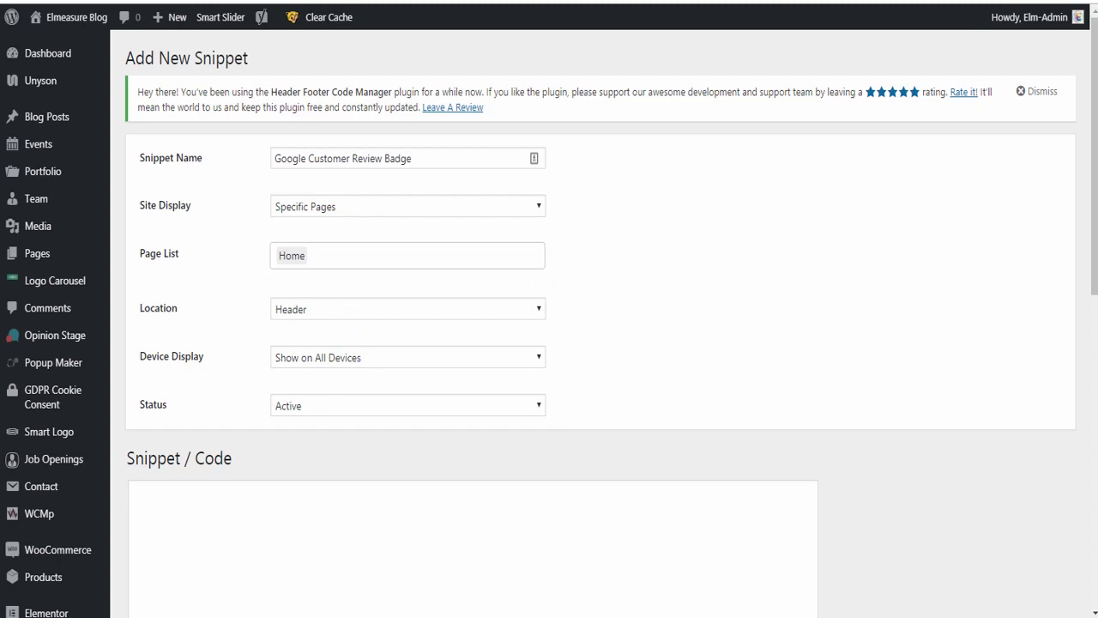
{"action": "type", "text": "m"}
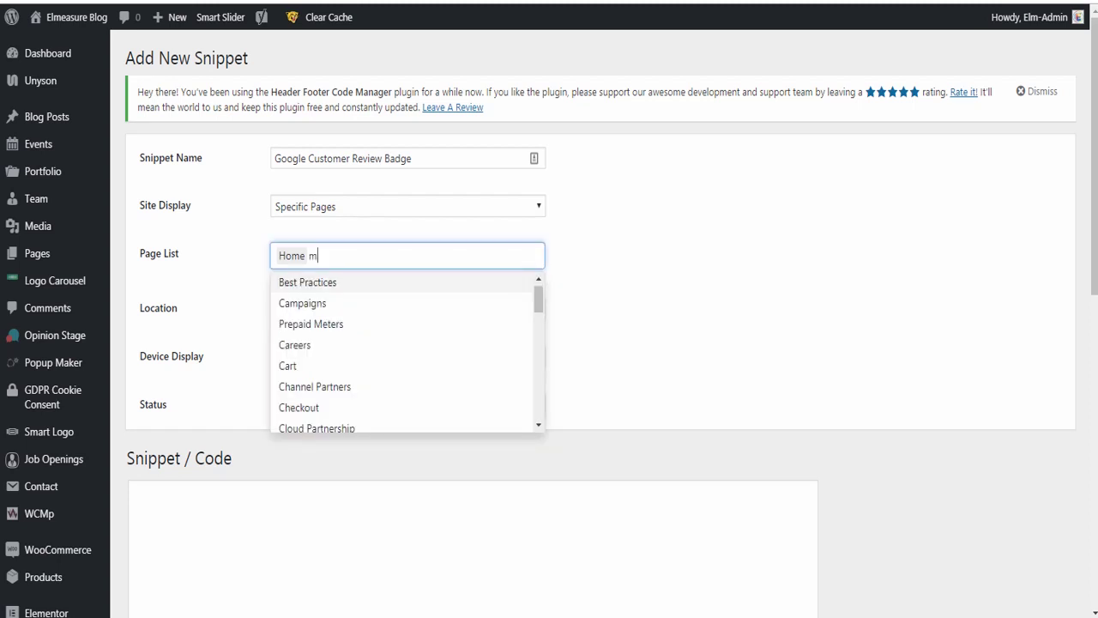
{"action": "type", "text": "ark"}
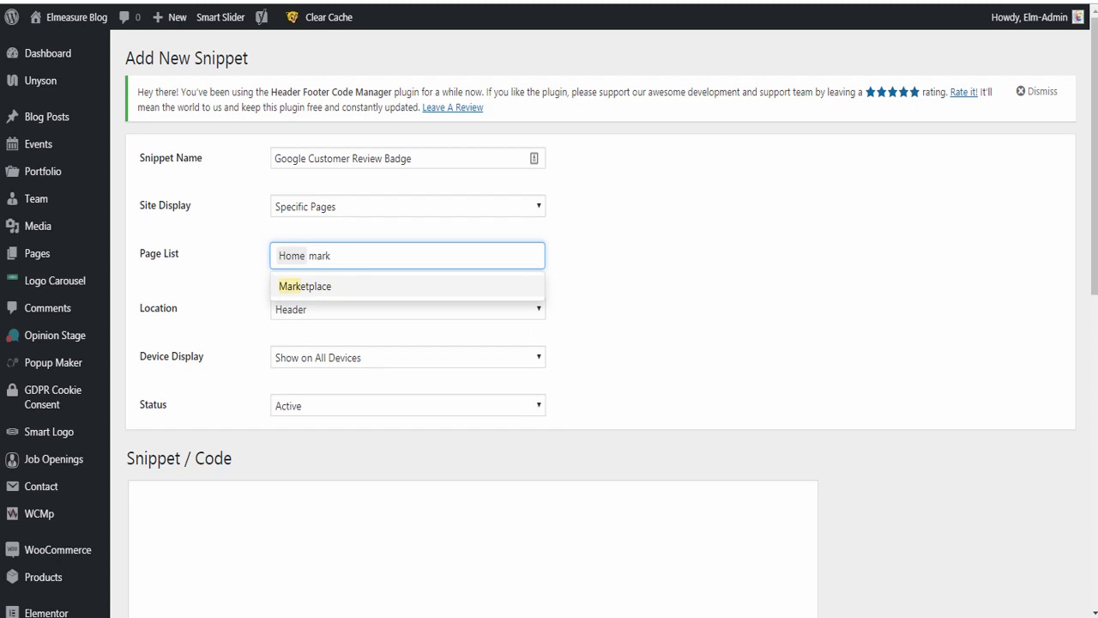
{"action": "key", "text": "Return"}
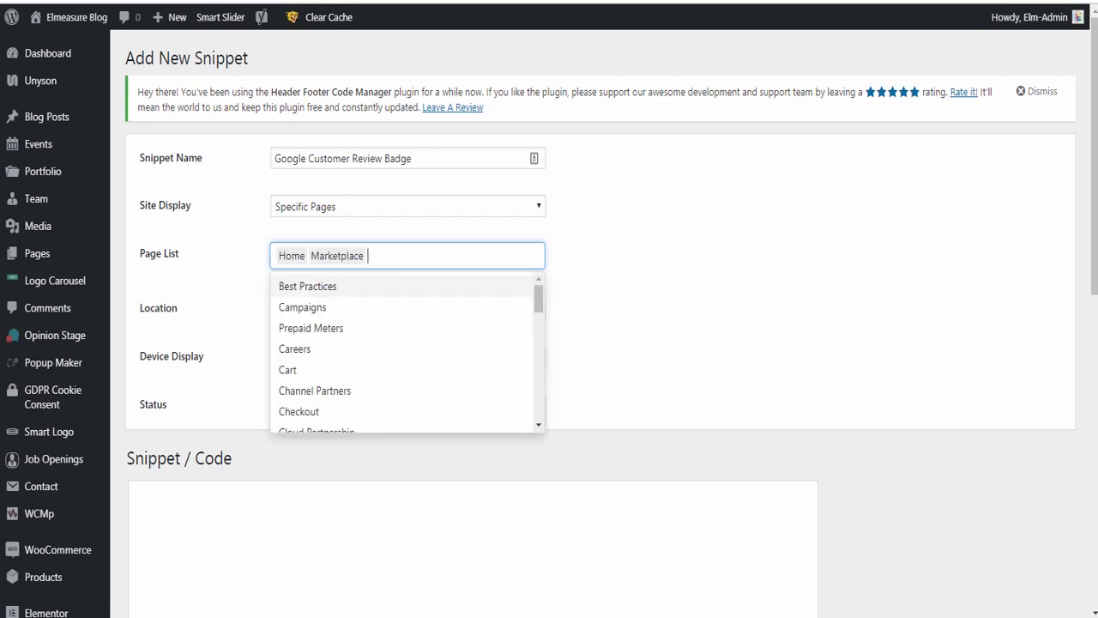
{"action": "key", "text": "Escape"}
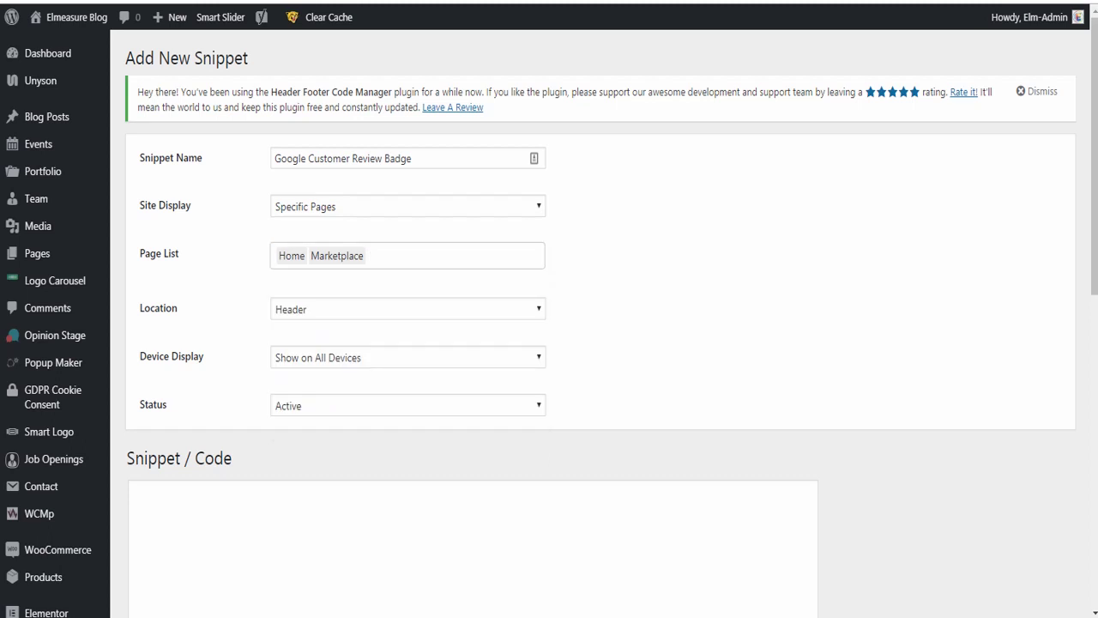
Keep the badge snippet's location as Header, paste the copied badge code into the Snippet / Code box and save the snippet
{"action": "left_click", "coordinate": [407, 309]}
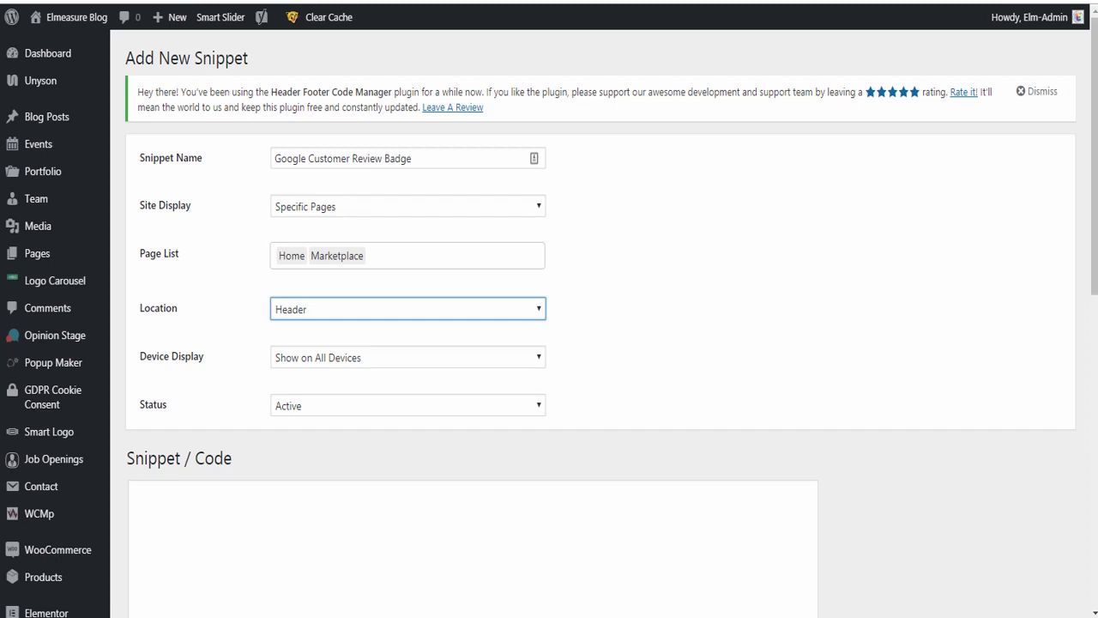
{"action": "left_click", "coordinate": [472, 549]}
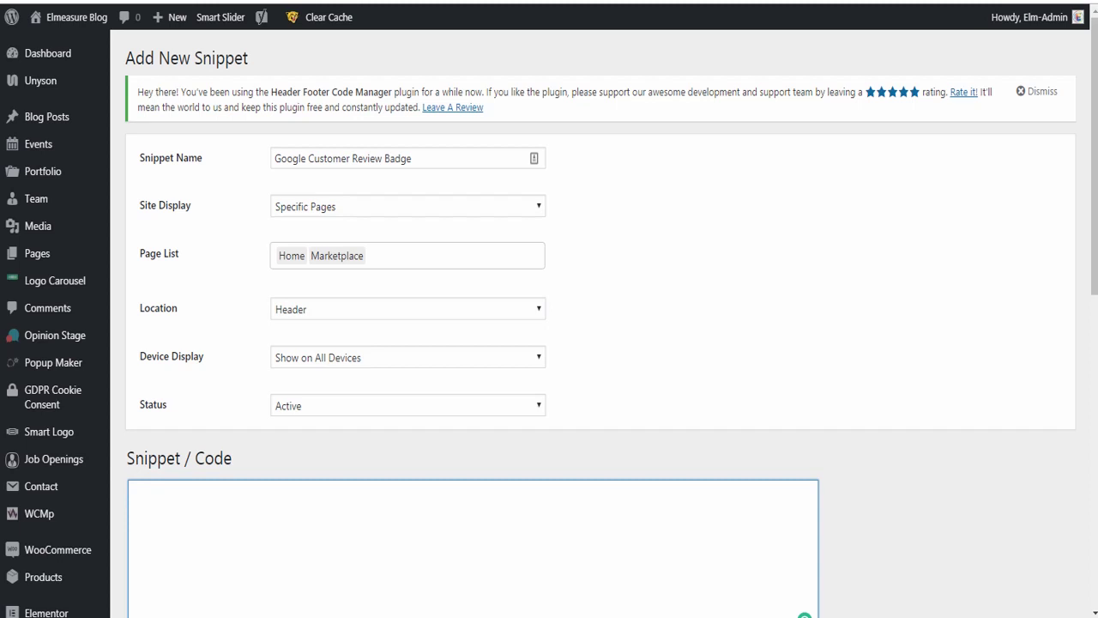
{"action": "key", "text": "ctrl+v"}
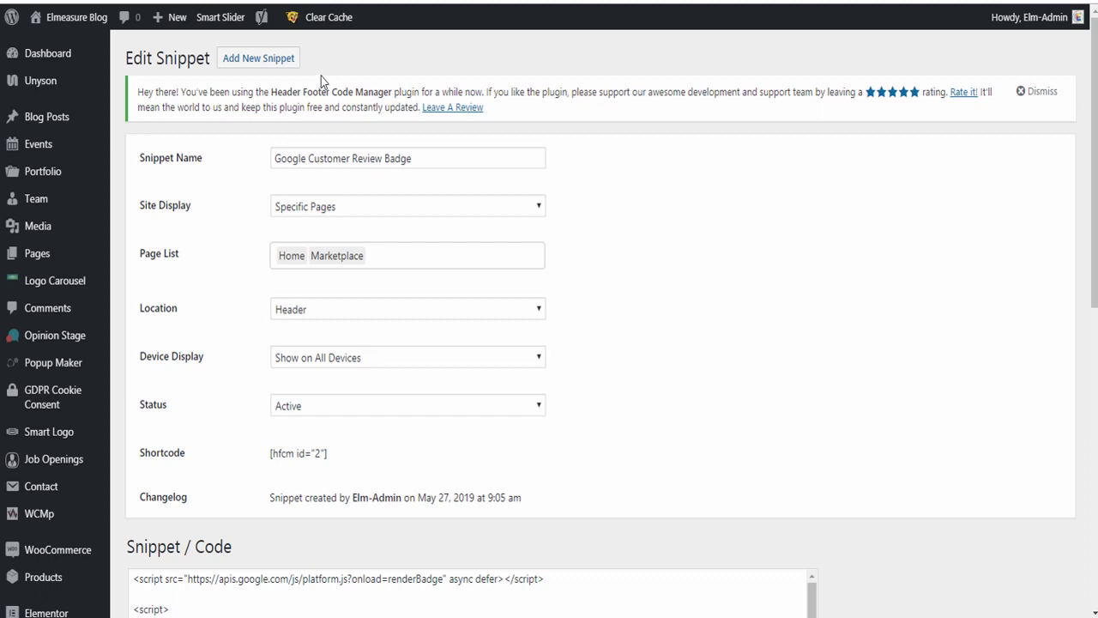
Dismiss the plugin's review request notice and open the live blog site in a new browser tab
{"action": "left_click", "coordinate": [1020, 91]}
{"action": "mouse_move", "coordinate": [329, 17]}
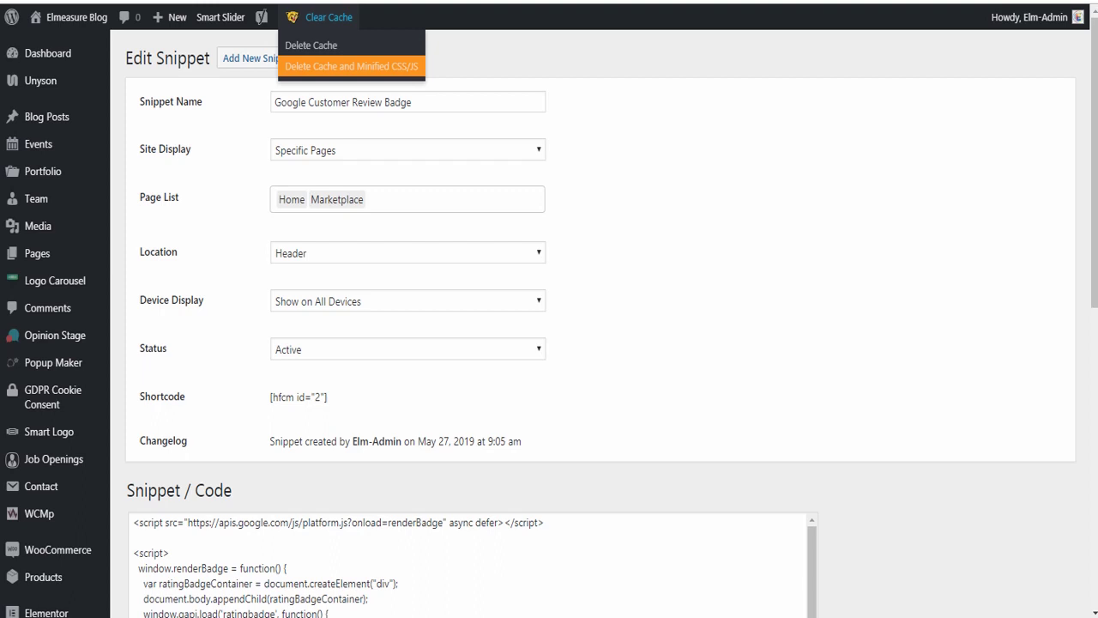
{"action": "mouse_move", "coordinate": [77, 17]}
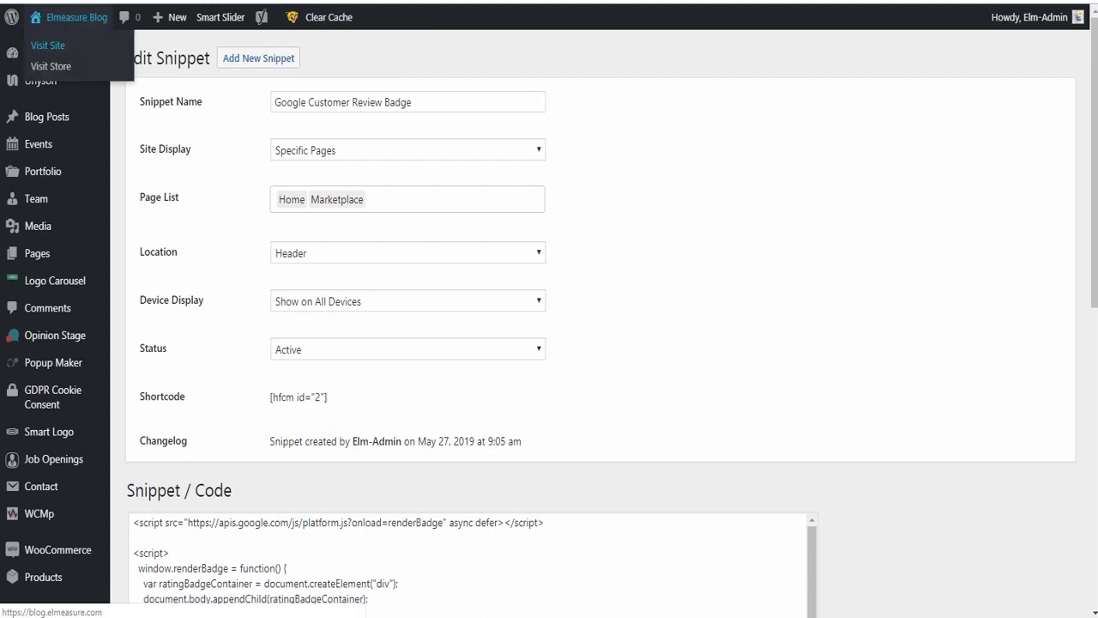
{"action": "right_click", "coordinate": [58, 45]}
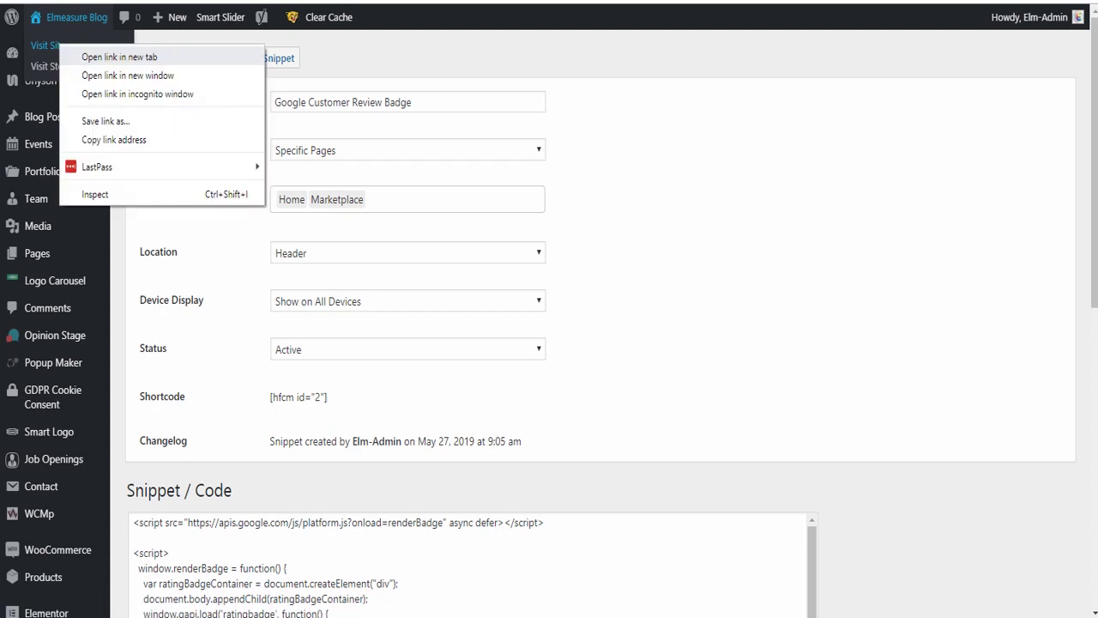
{"action": "left_click", "coordinate": [120, 57]}
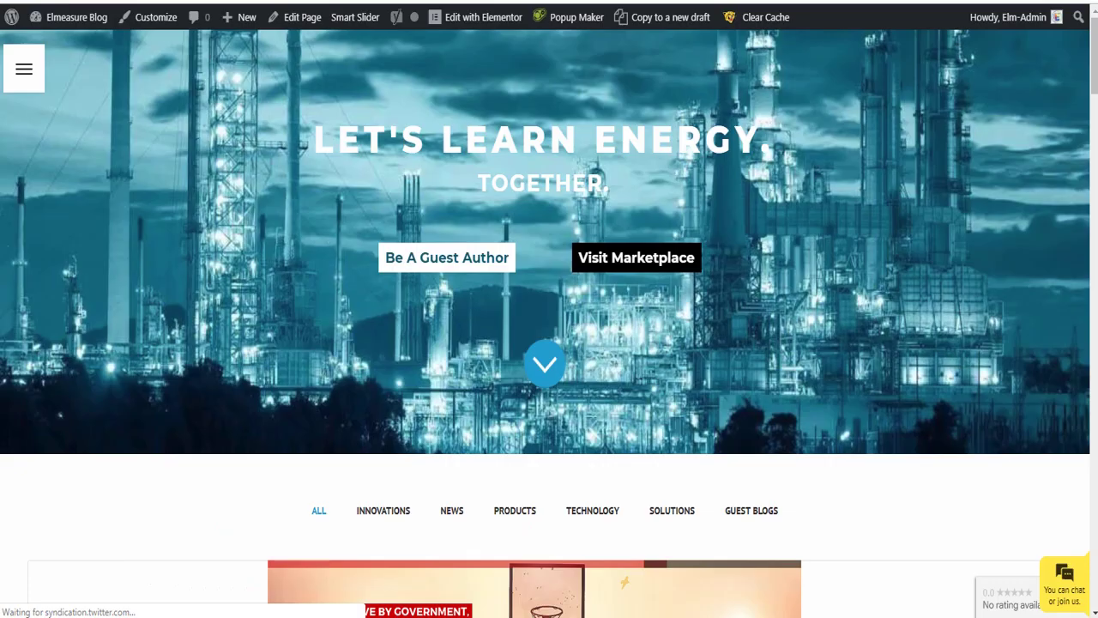